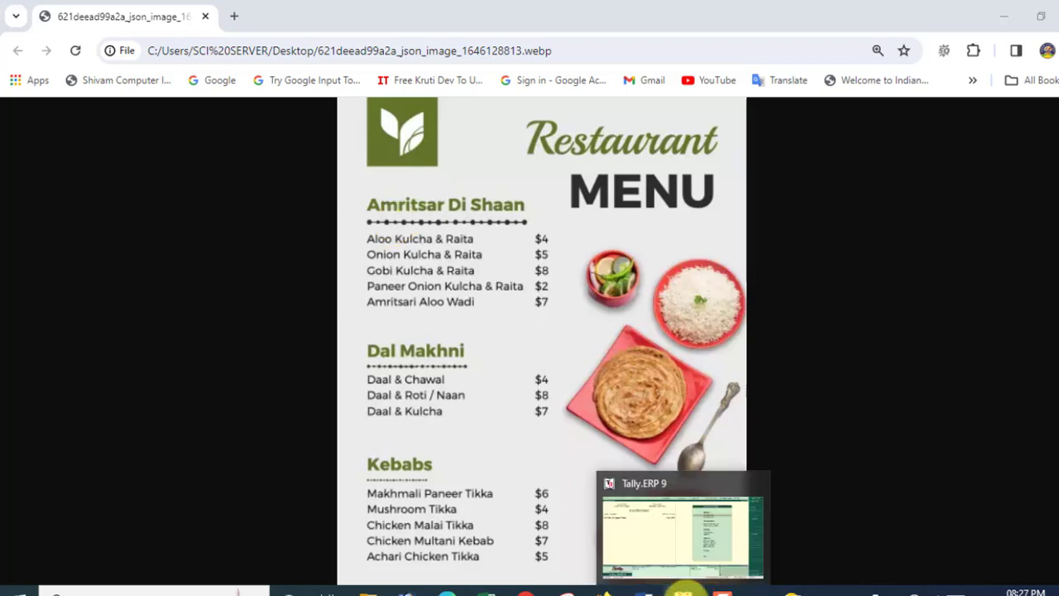
# Step: Switch to Tally.ERP 9 and open the form for creating a new company in a maximized window
pyautogui.click(686, 589)
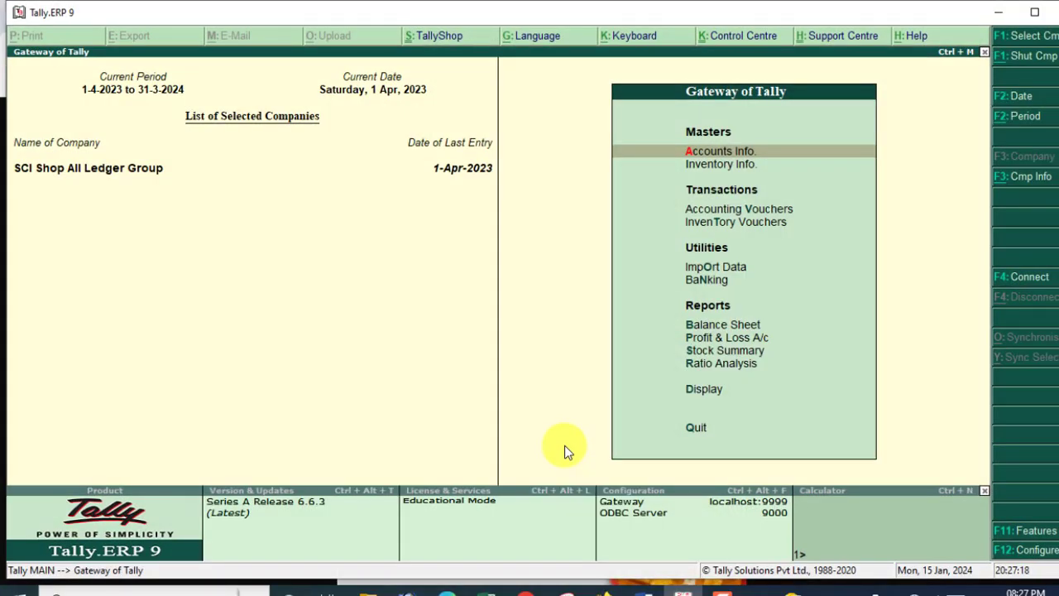
pyautogui.hotkey('alt', 'F3')
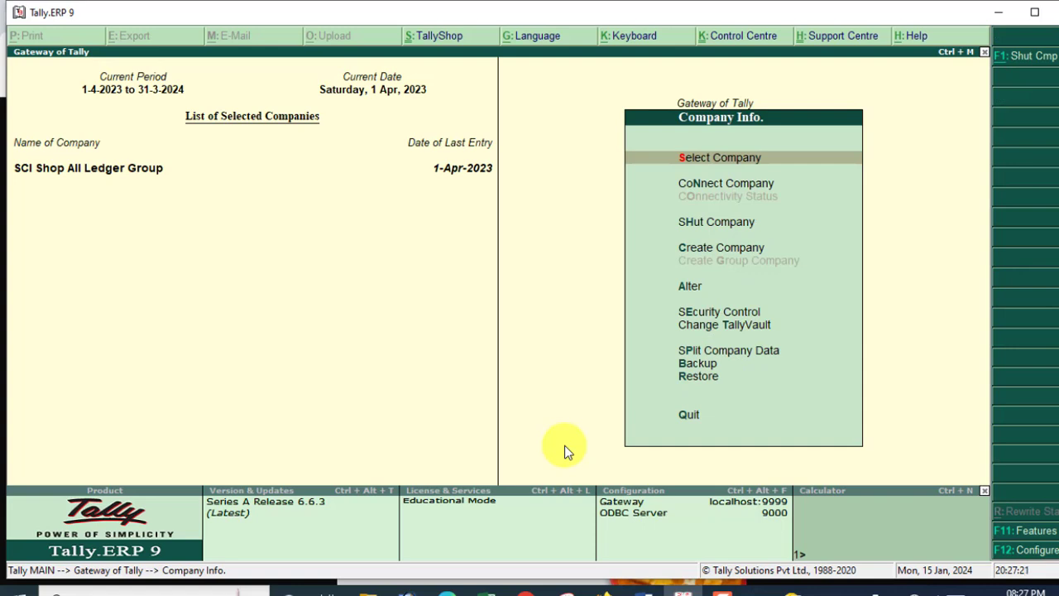
pyautogui.press('Down')
pyautogui.press('Down')
pyautogui.press('Down')
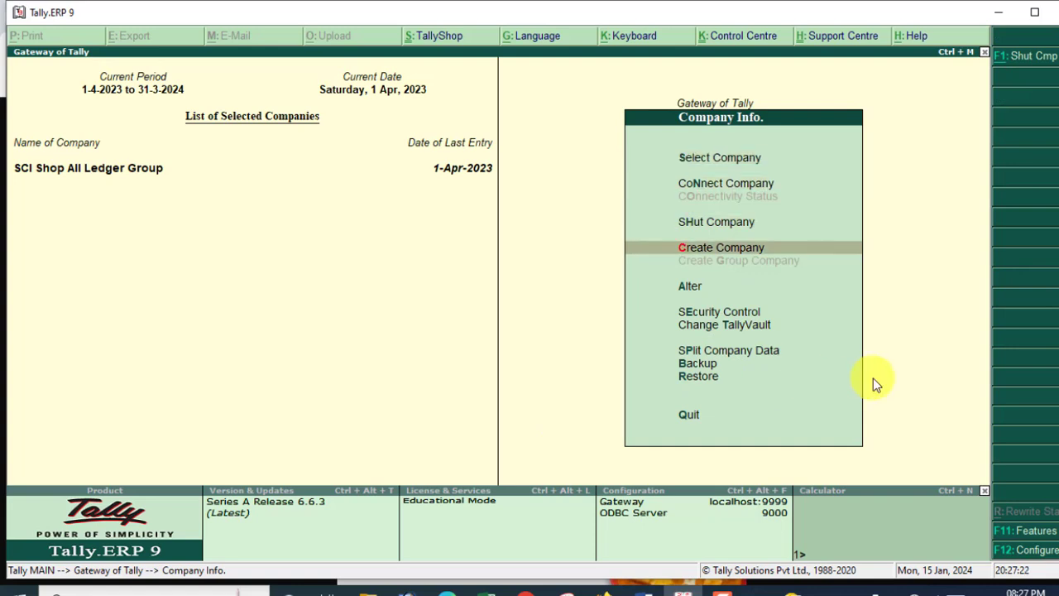
pyautogui.click(698, 253)
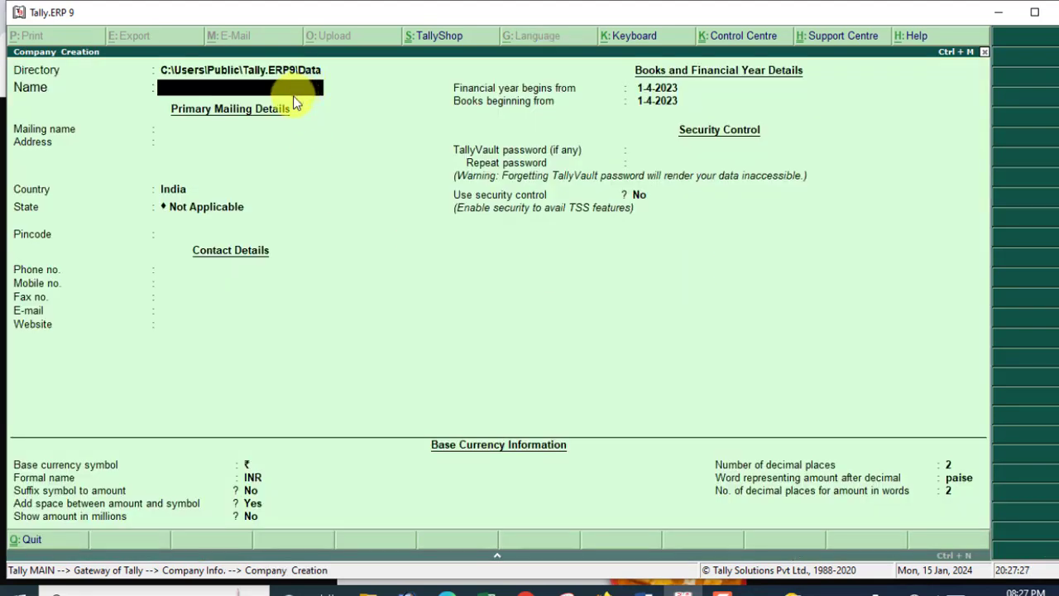
pyautogui.moveTo(672, 21)
pyautogui.mouseDown()
pyautogui.moveTo(683, 16)
pyautogui.moveTo(662, 28)
pyautogui.moveTo(669, 11)
pyautogui.moveTo(667, 22)
pyautogui.mouseUp()
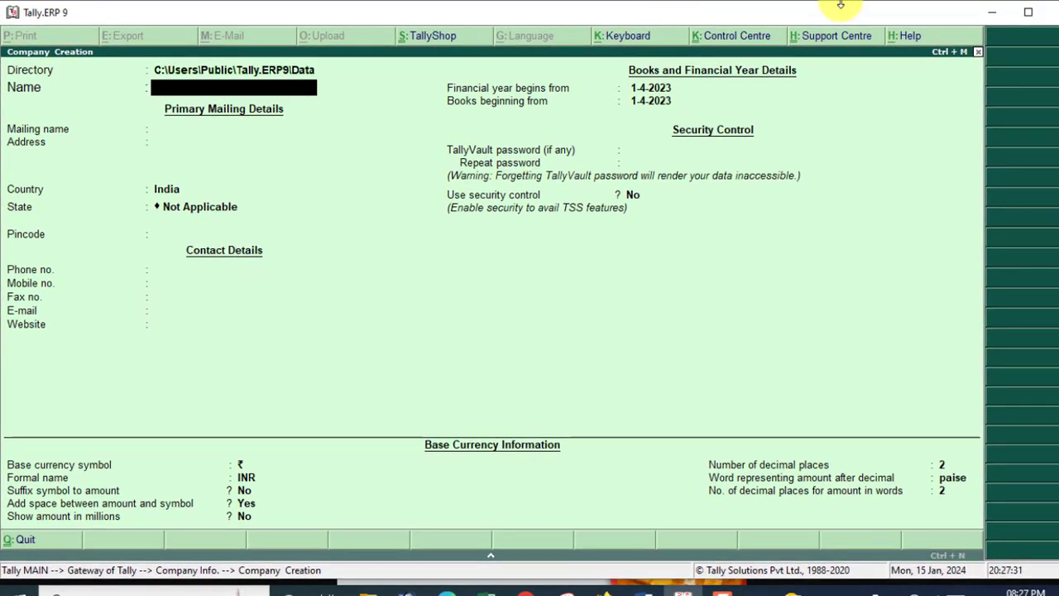
pyautogui.click(1028, 14)
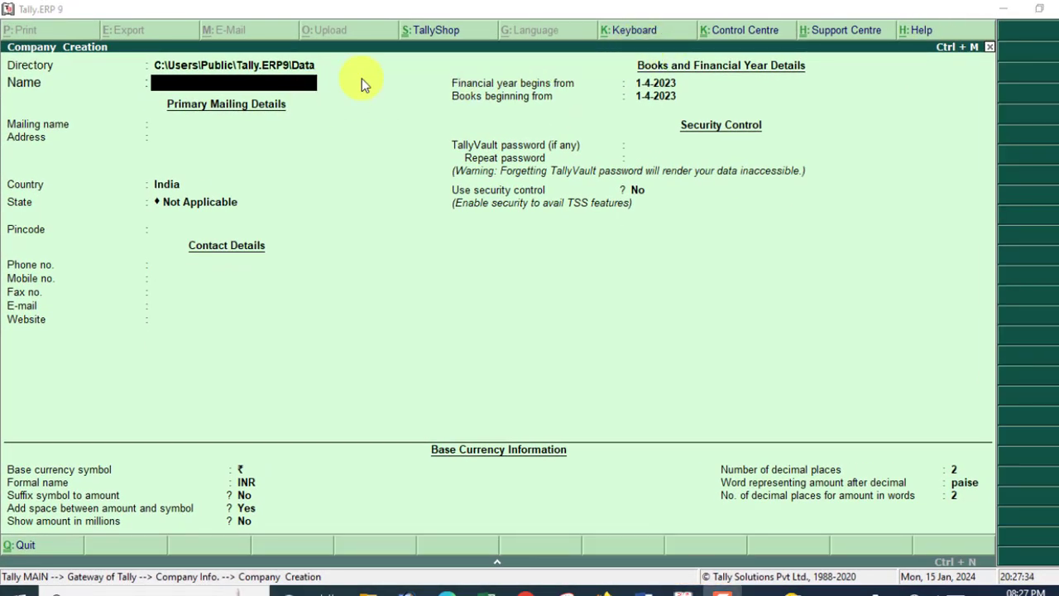
# Step: Name the new company Gr Dhaba, keep the same mailing name, and fill in the address
pyautogui.click(207, 91)
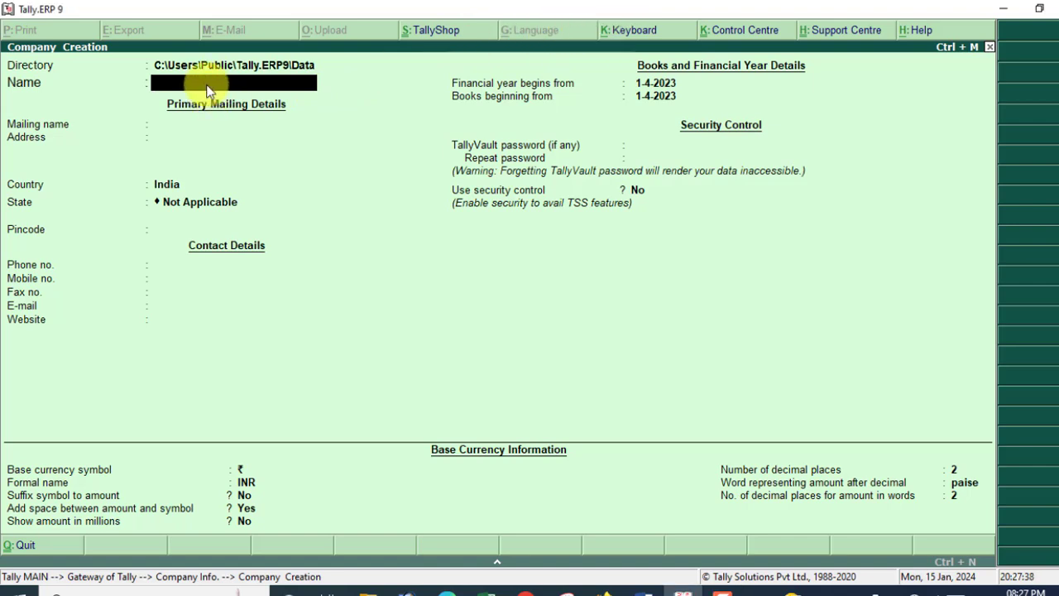
pyautogui.write('Gr Dhaba')
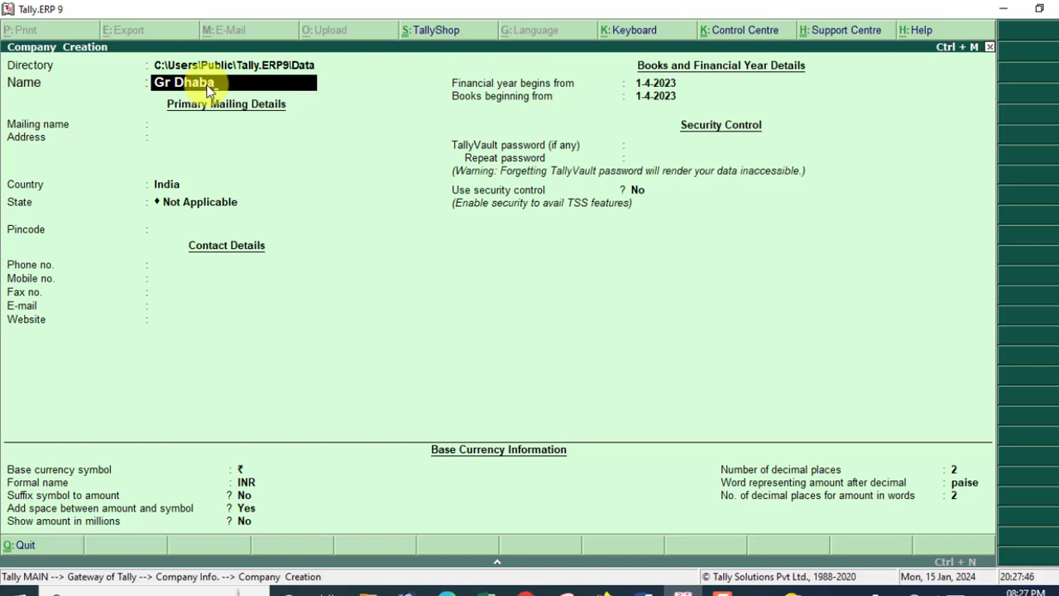
pyautogui.press('Return')
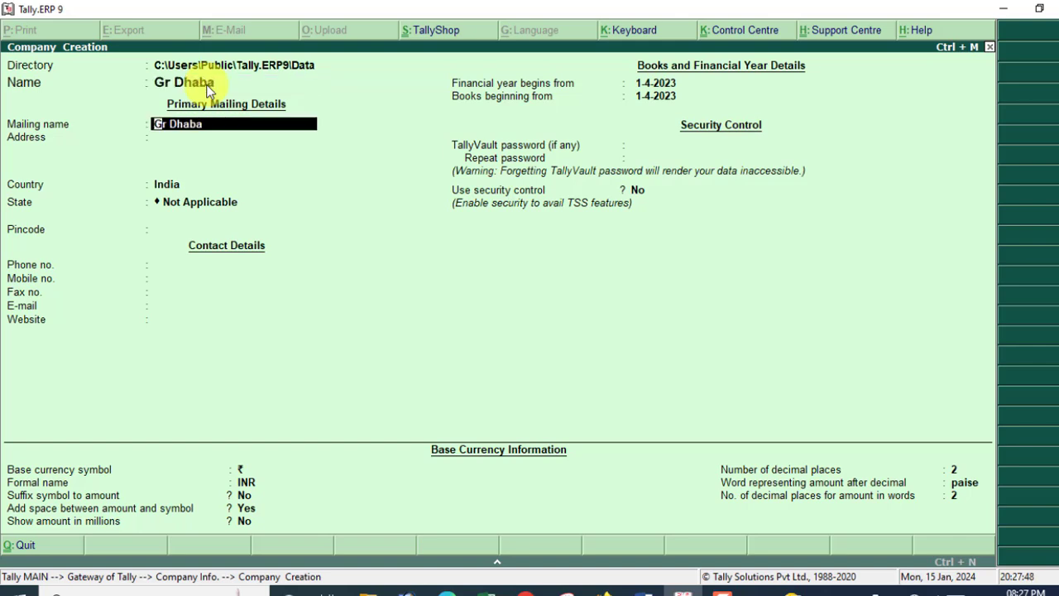
pyautogui.press('Return')
pyautogui.write('Up')
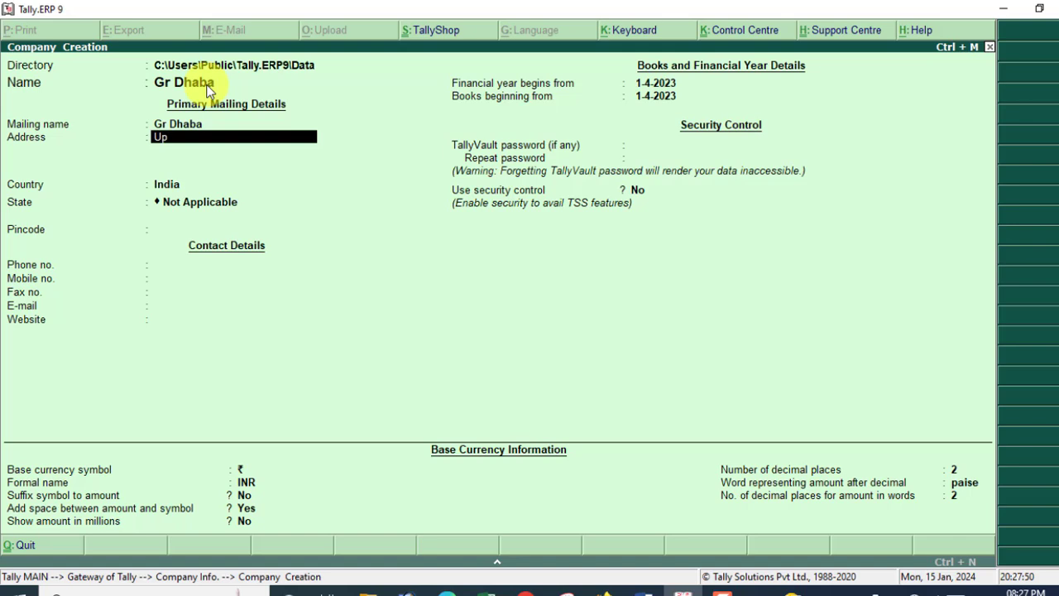
pyautogui.press('Return')
pyautogui.press('Return')
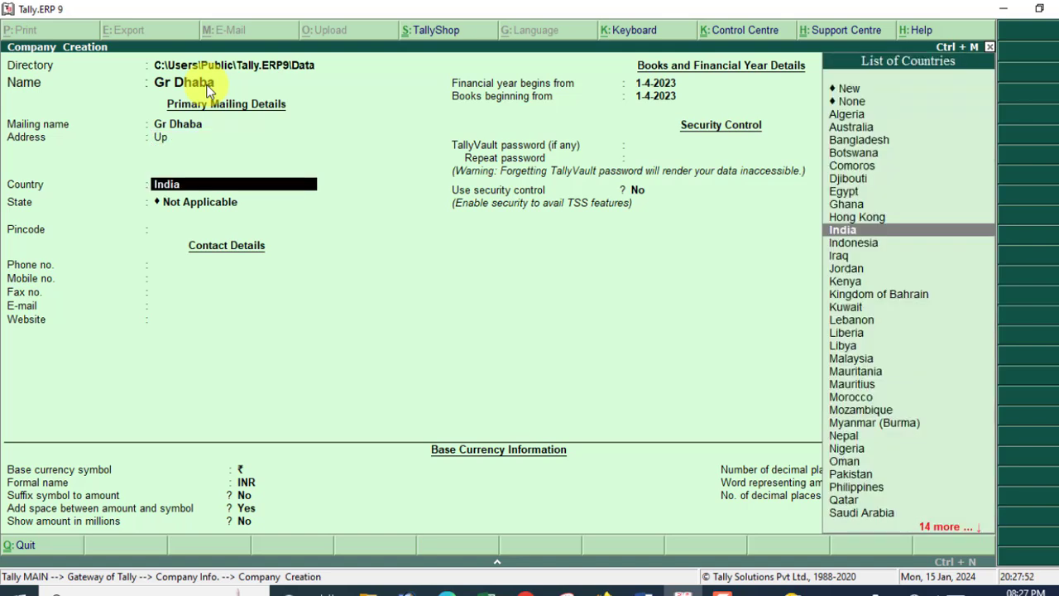
# Step: Keep India as the company's country, choose Uttar Pradesh as the state, and enter the pincode
pyautogui.press('Return')
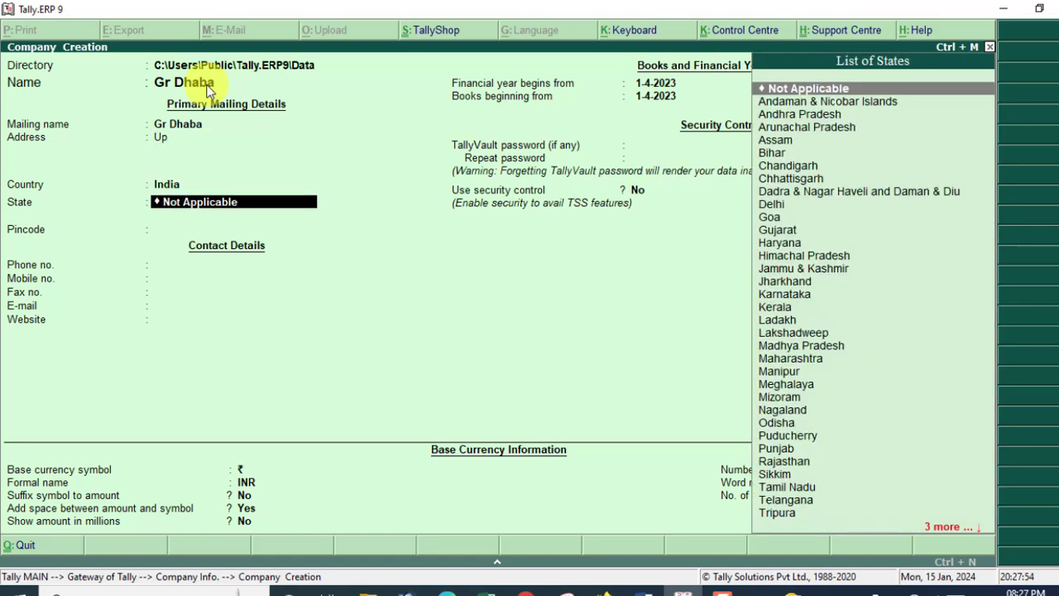
pyautogui.write('U')
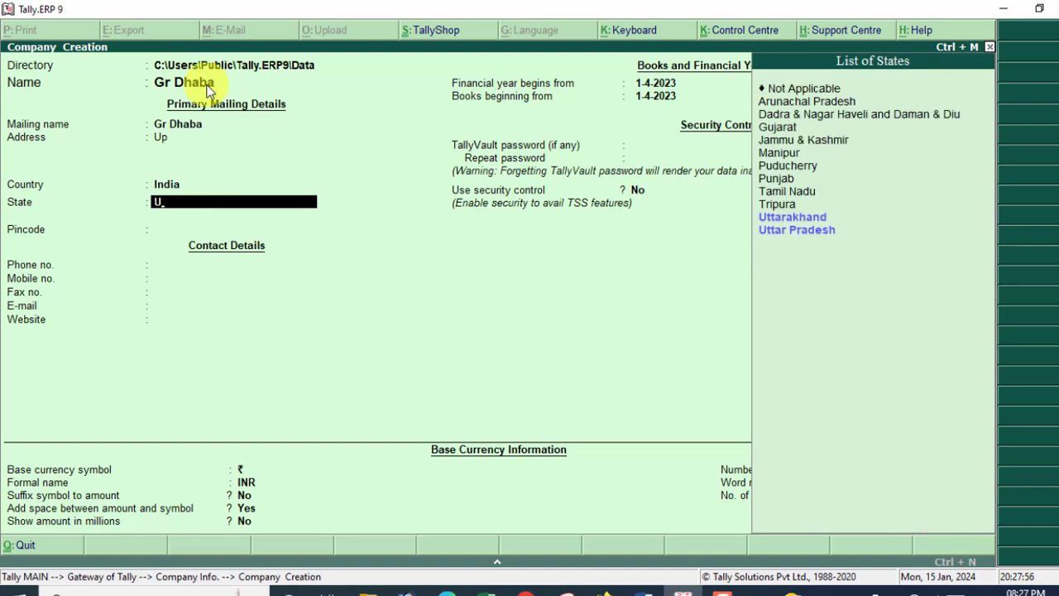
pyautogui.press('Down')
pyautogui.press('Return')
pyautogui.write('276001')
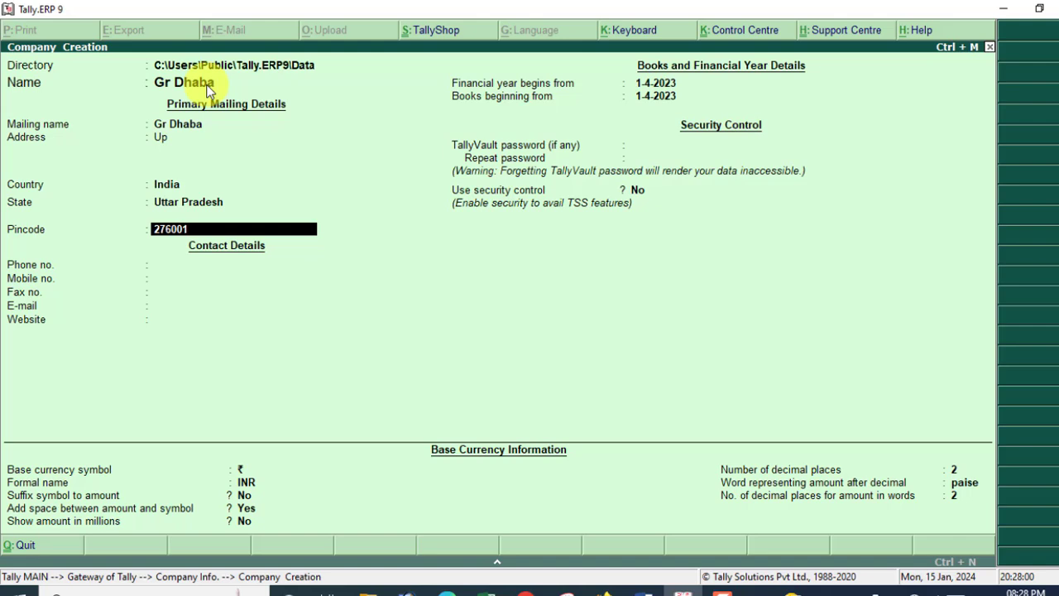
pyautogui.press('Return')
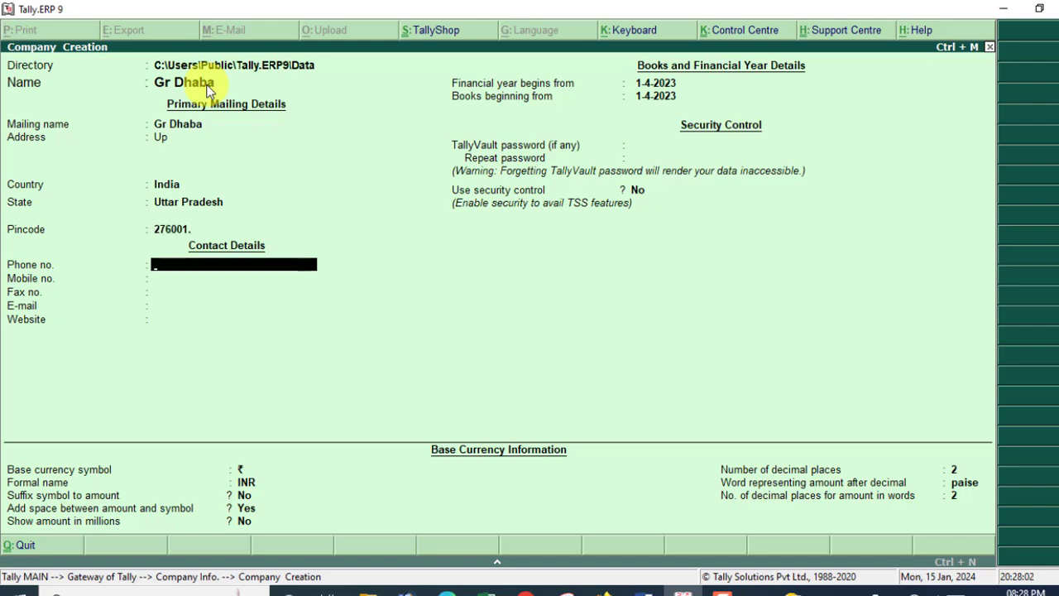
# Step: Leave the phone number blank, enter the company's mobile number, and save the new company
pyautogui.press('Return')
pyautogui.write('5484548')
pyautogui.press('Return')
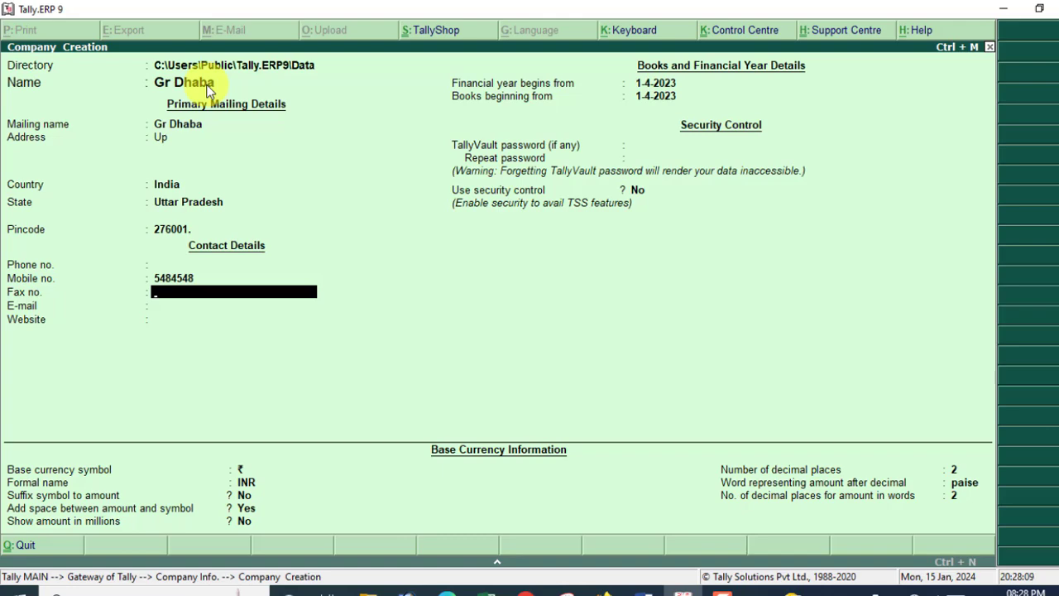
pyautogui.hotkey('ctrl', 'a')
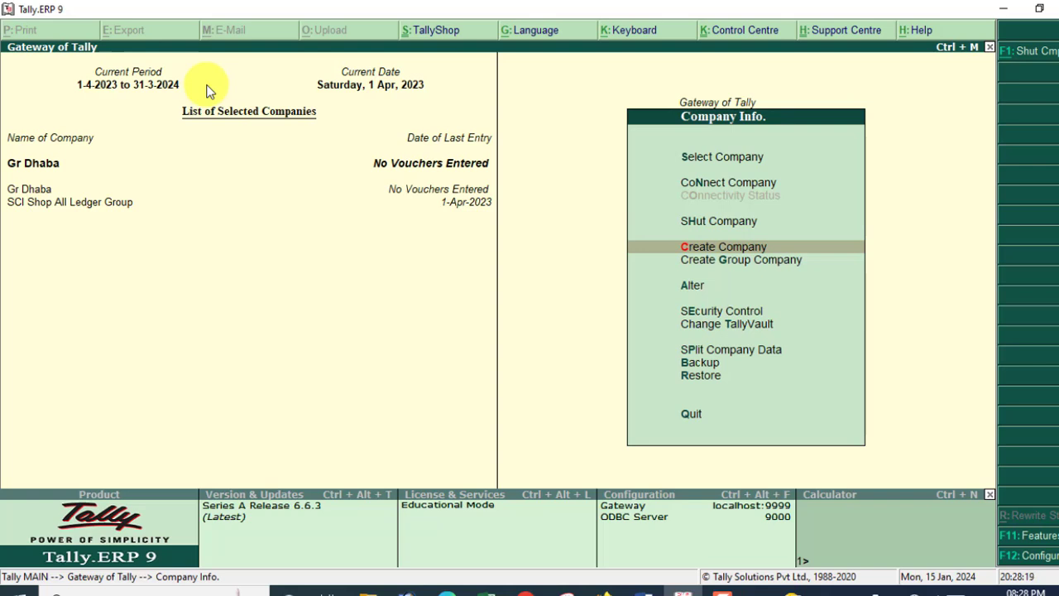
# Step: Open the Statutory & Taxation features for Gr Dhaba, enable GST, and set the option to alter GST details to Yes
pyautogui.click(1045, 537)
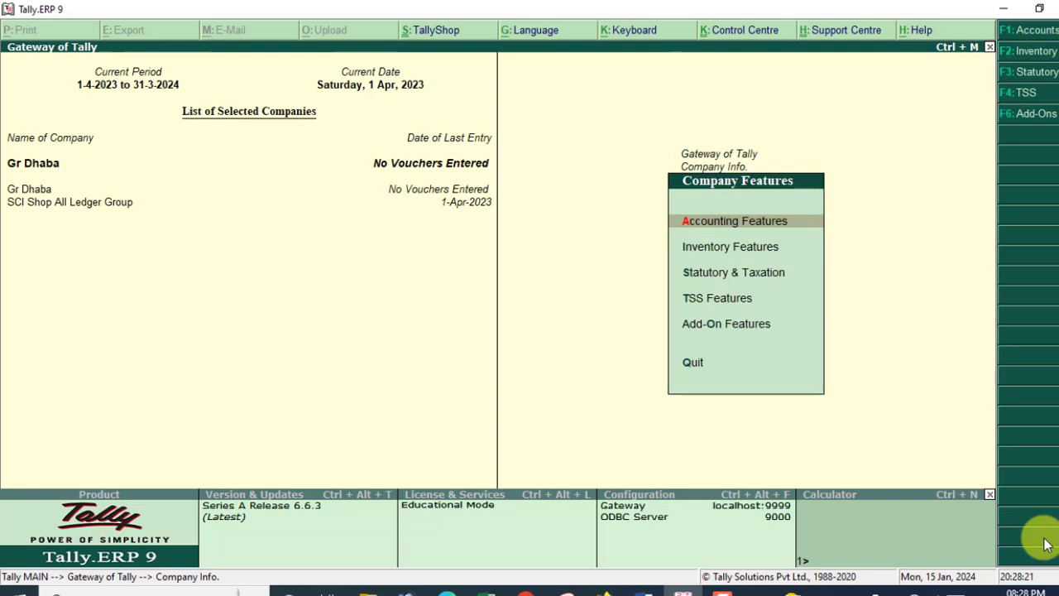
pyautogui.click(726, 277)
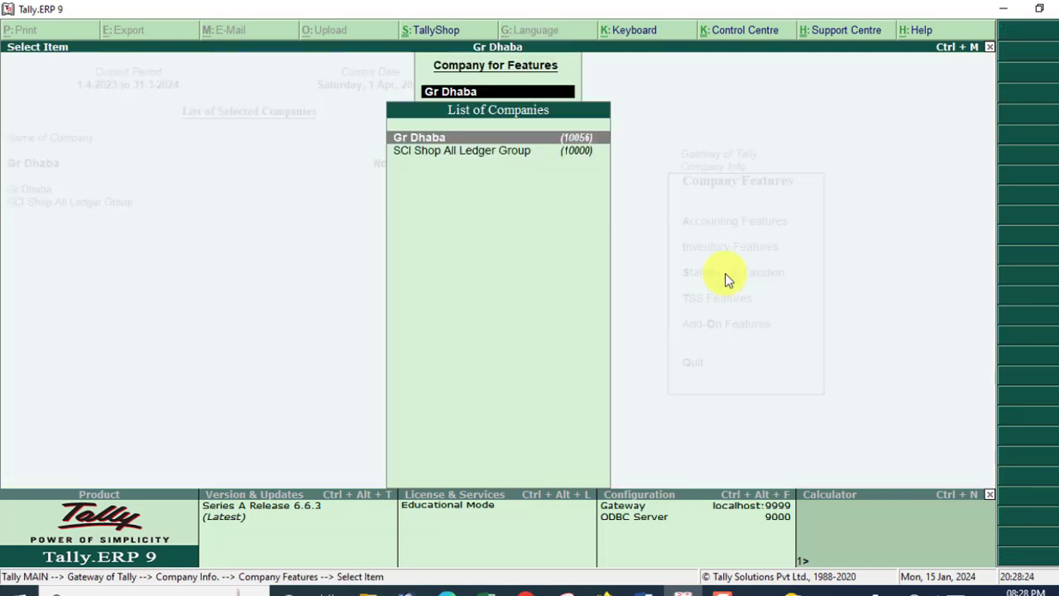
pyautogui.click(441, 142)
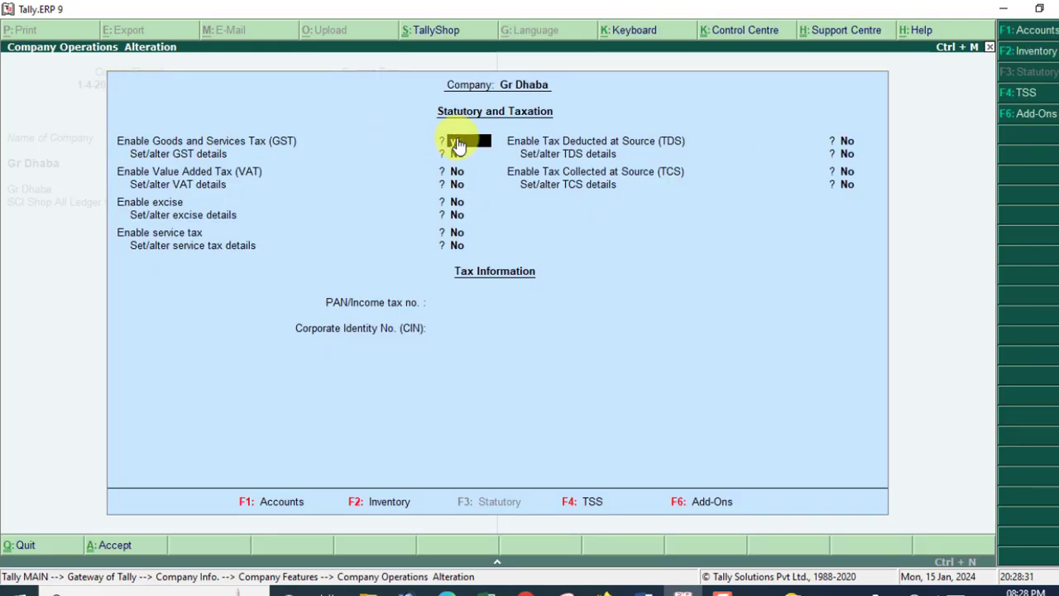
pyautogui.press('y')
pyautogui.press('y')
pyautogui.press('Return')
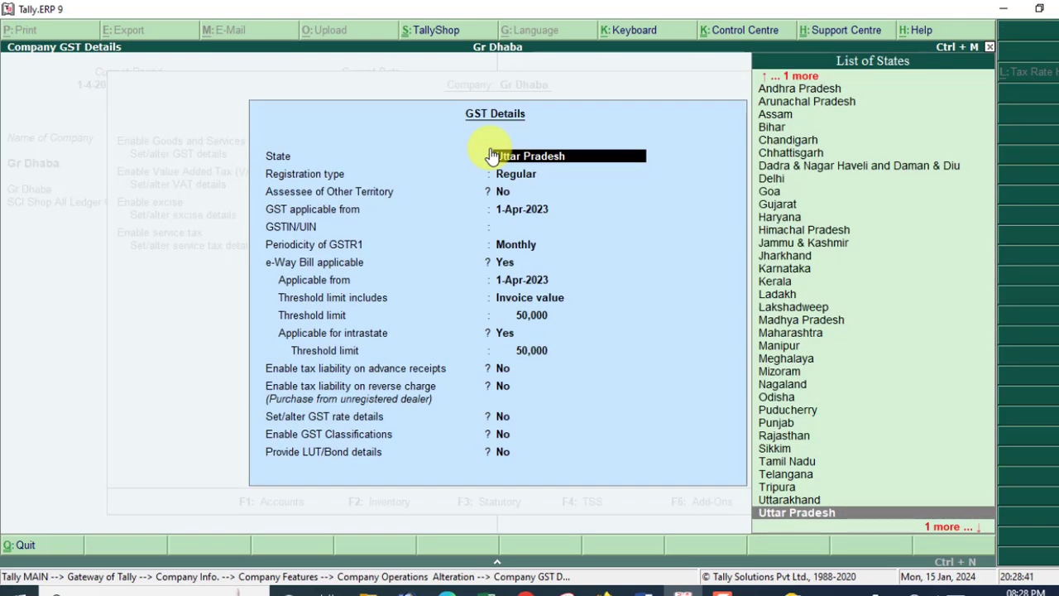
# Step: Keep Regular registration in Uttar Pradesh with GST applicable from 1-Apr-2023, enter the company's GSTIN, and accept the GST details
pyautogui.press('Return')
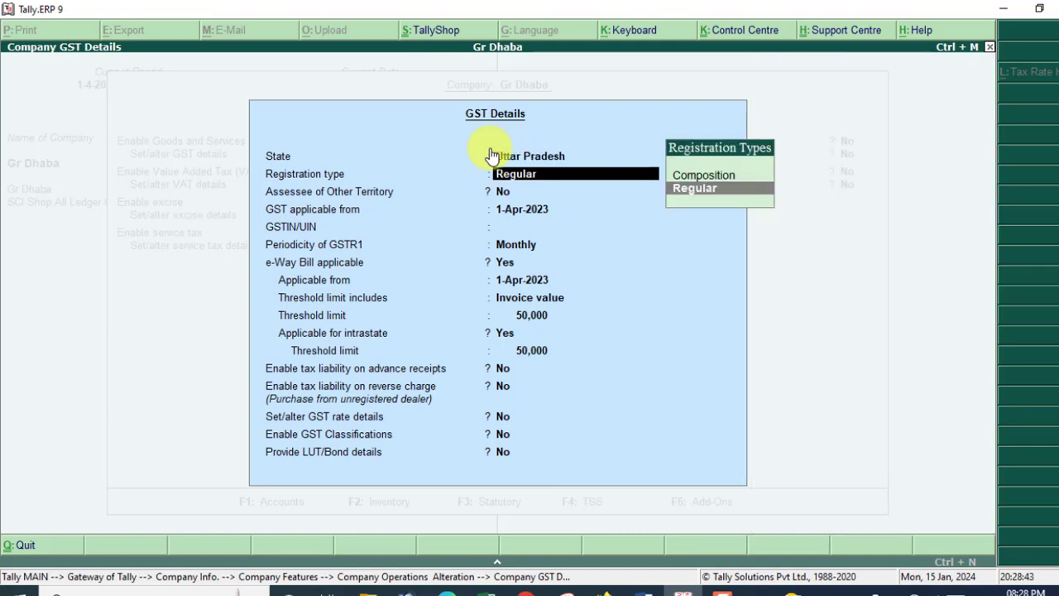
pyautogui.press('Return')
pyautogui.press('Return')
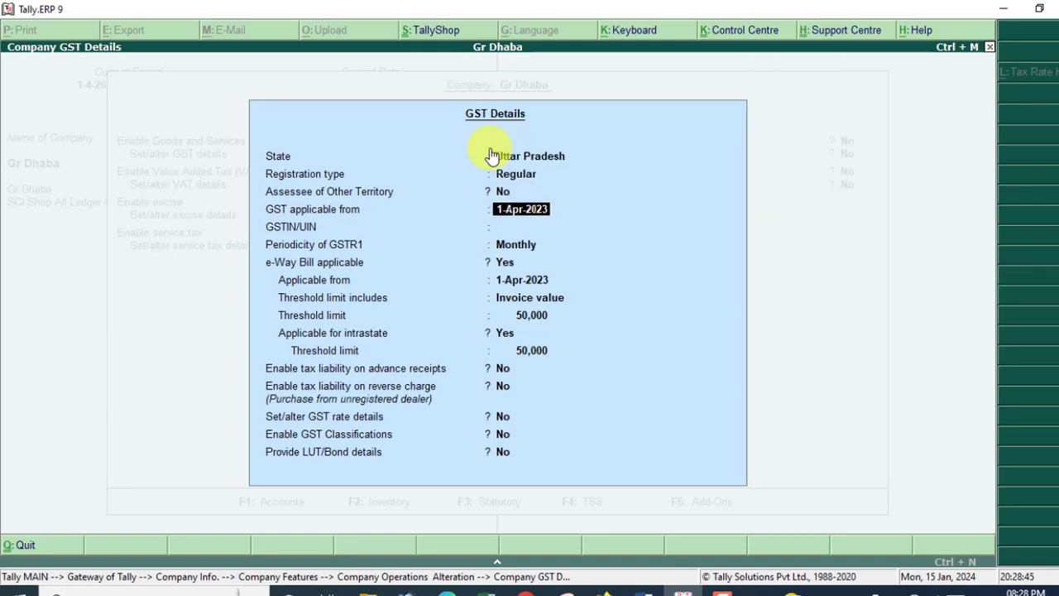
pyautogui.press('Return')
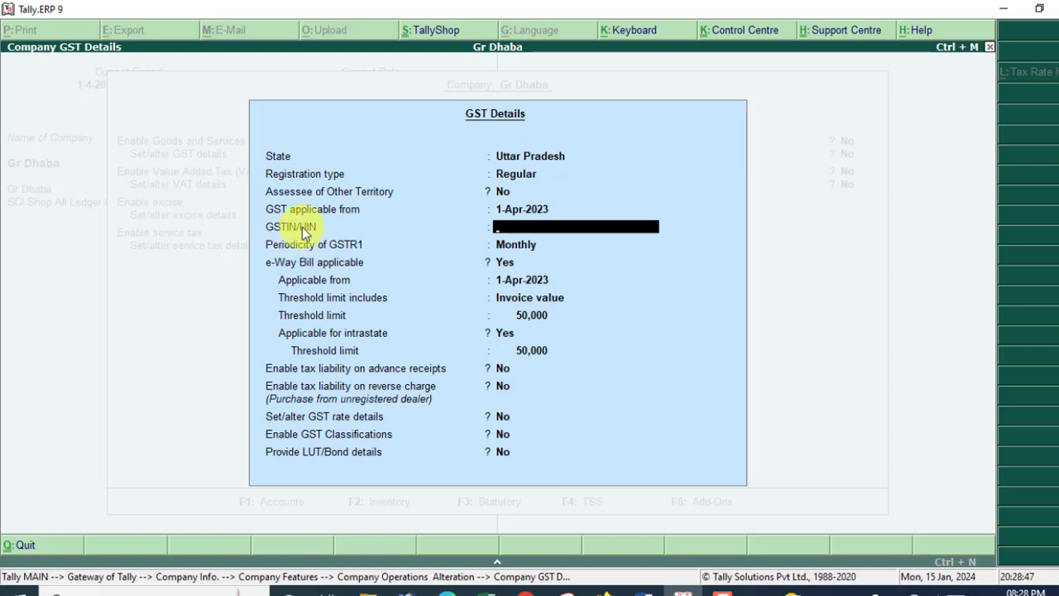
pyautogui.write('5464CGFVJVHVNVH')
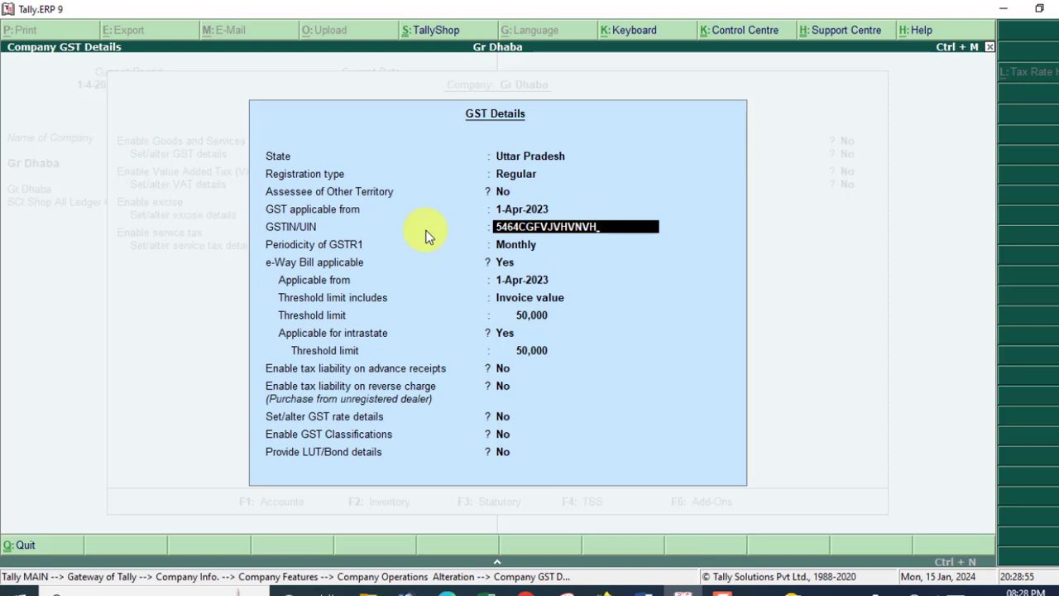
pyautogui.hotkey('ctrl', 'a')
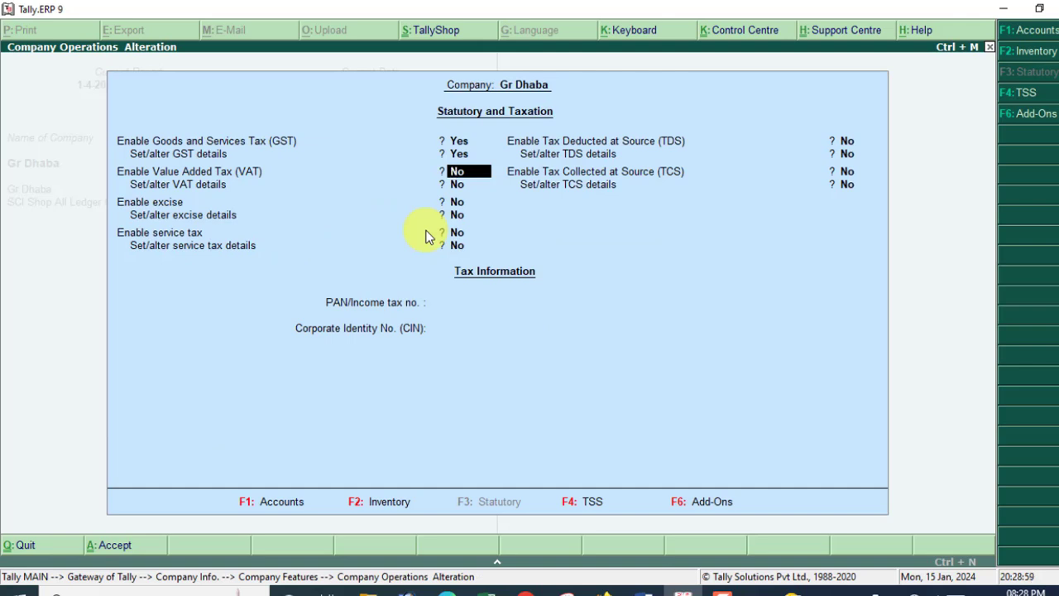
# Step: Save the statutory and taxation settings and return to the Gateway of Tally
pyautogui.hotkey('ctrl', 'a')
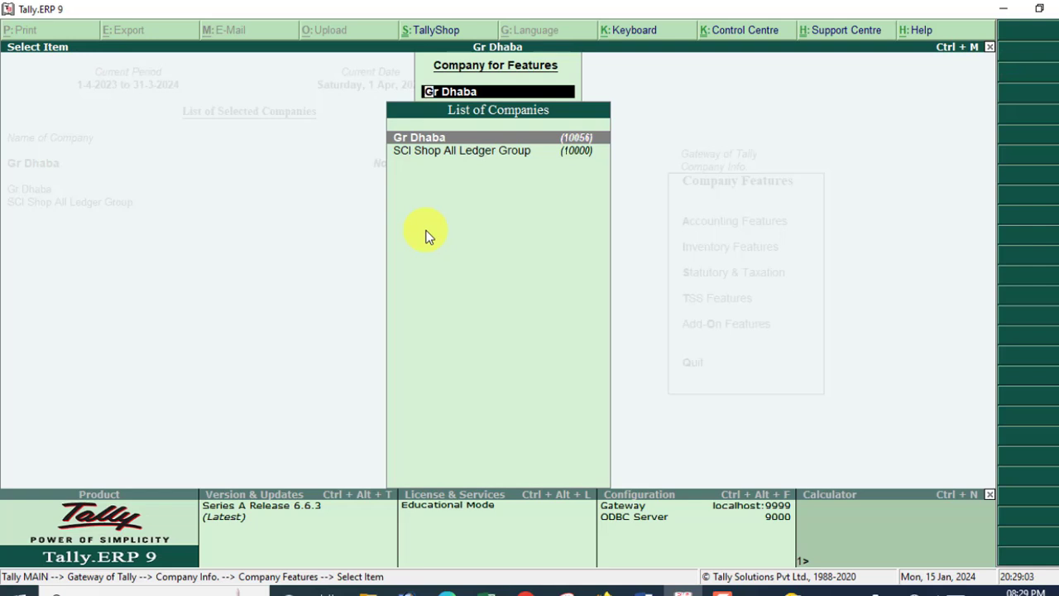
pyautogui.press('Escape')
pyautogui.press('Escape')
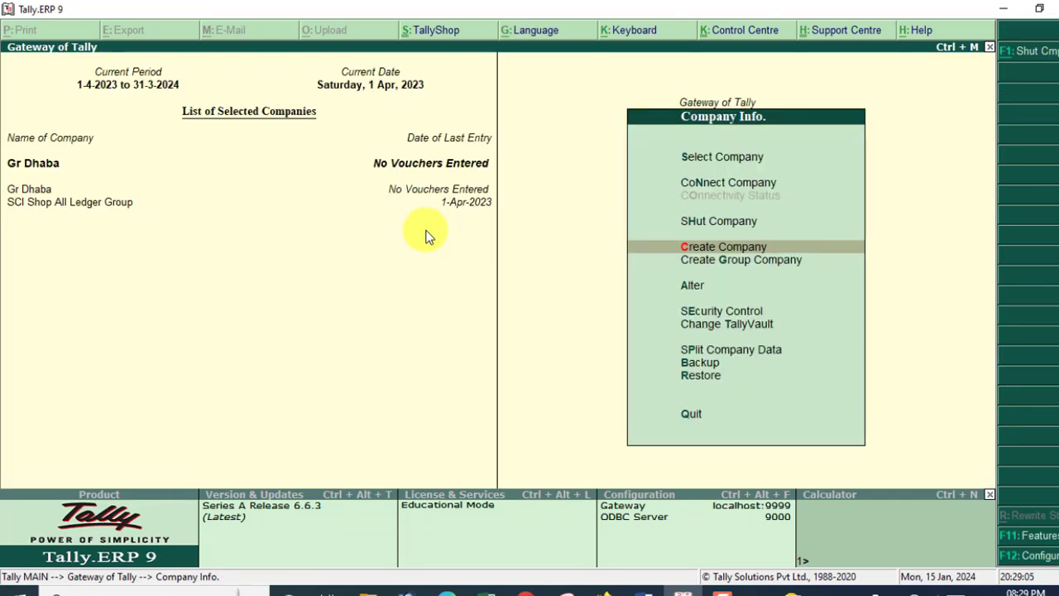
pyautogui.press('Escape')
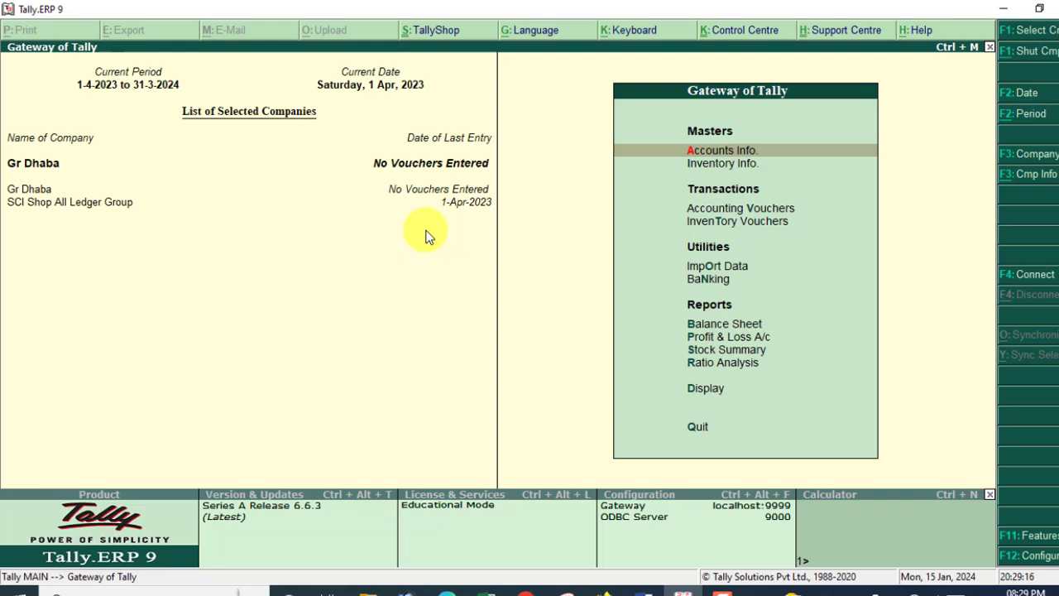
# Step: Start creating a voucher type named Pos in, based on Sales, and keep the abbreviation Sale
pyautogui.click(721, 152)
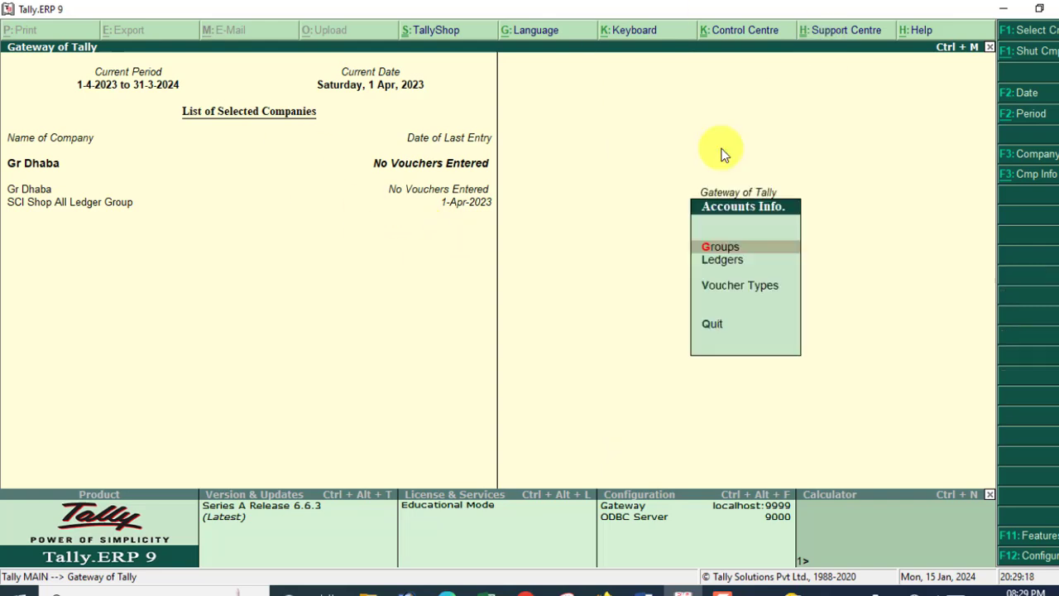
pyautogui.click(737, 287)
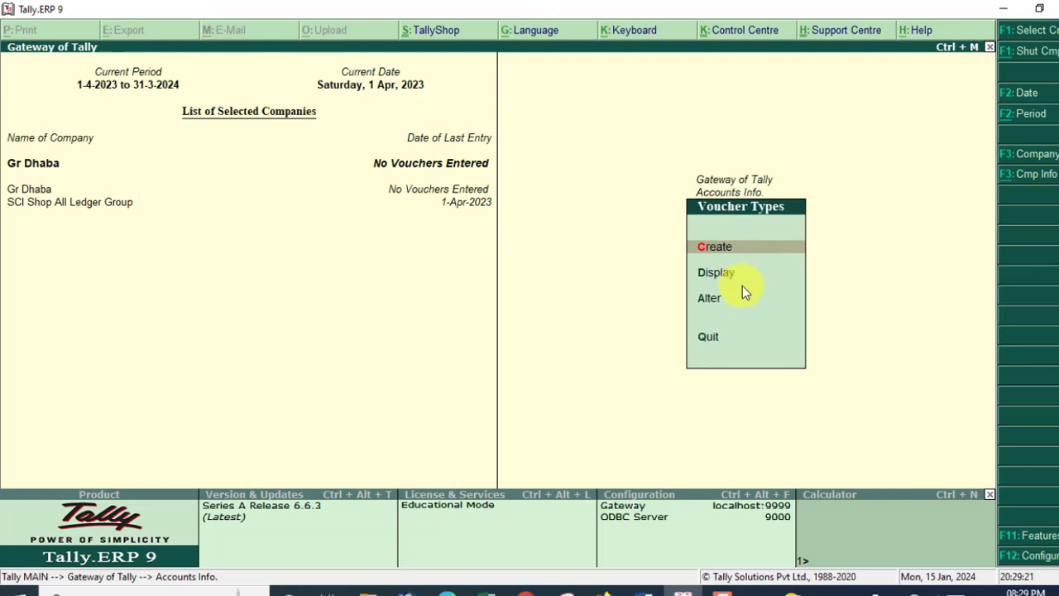
pyautogui.click(707, 251)
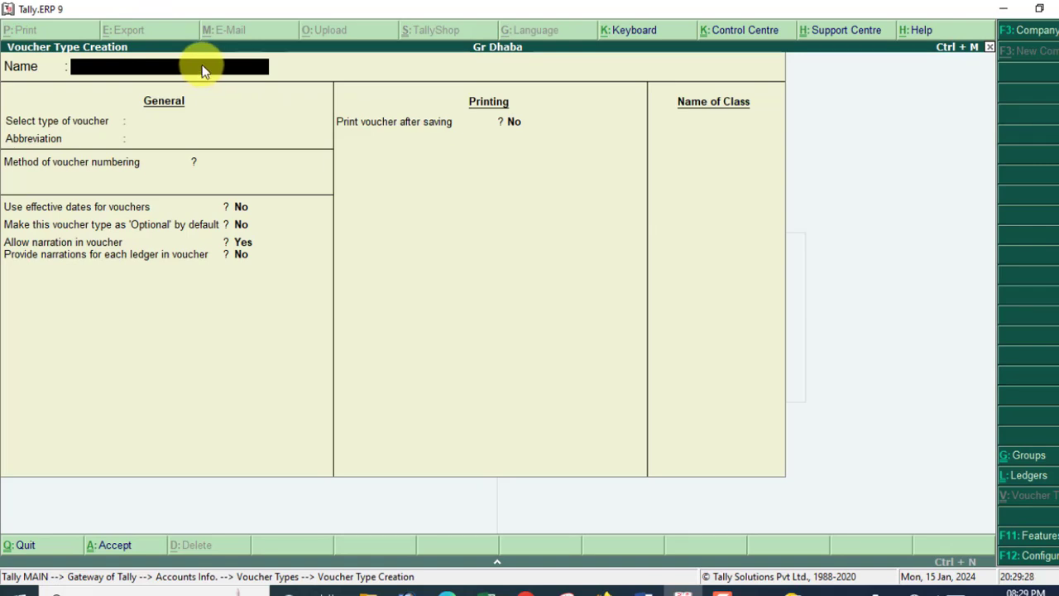
pyautogui.write('Pos in')
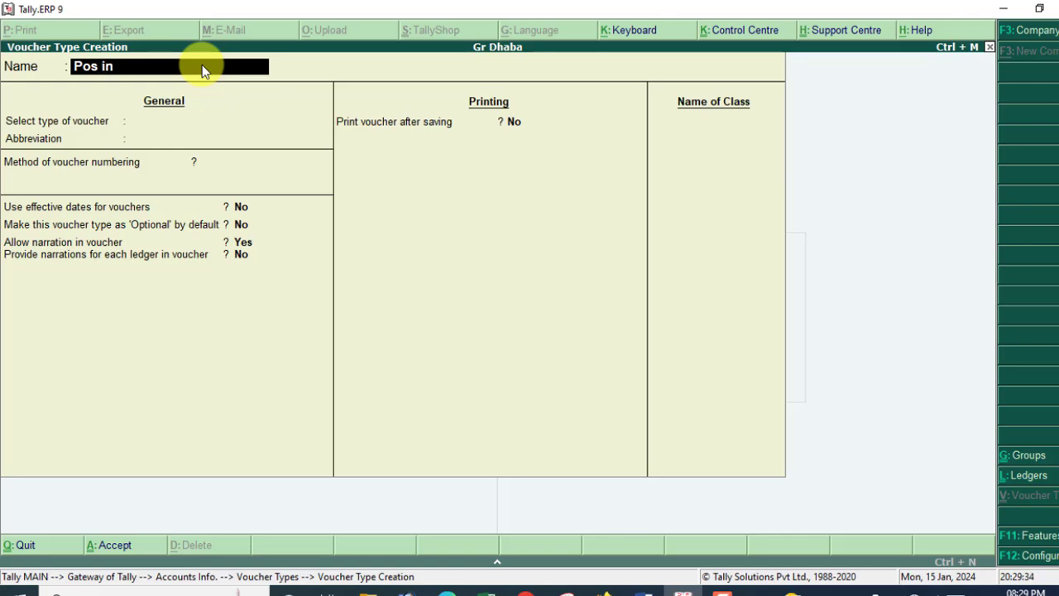
pyautogui.press('Return')
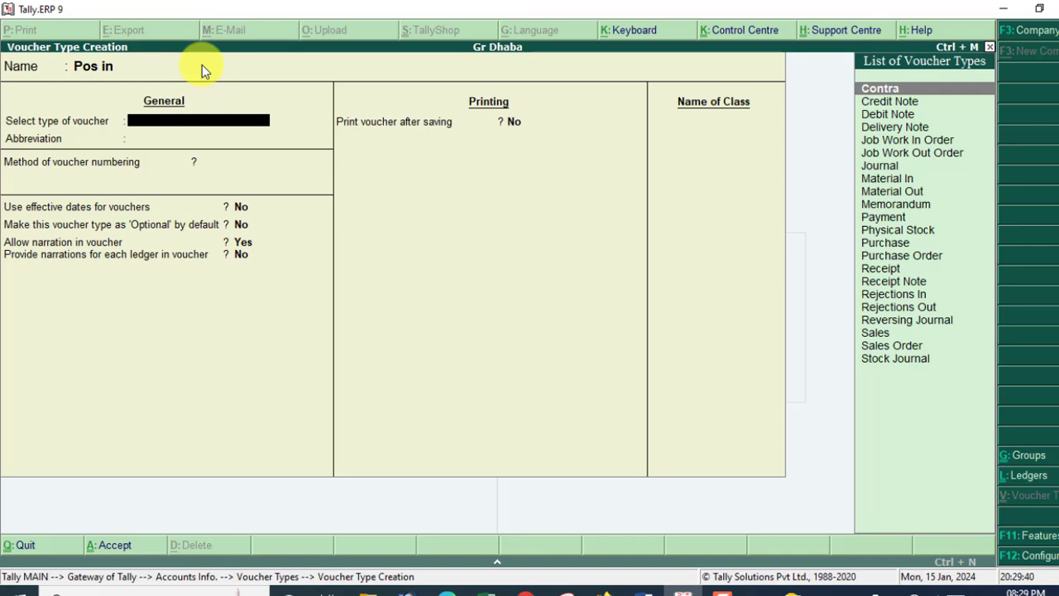
pyautogui.write('Sal')
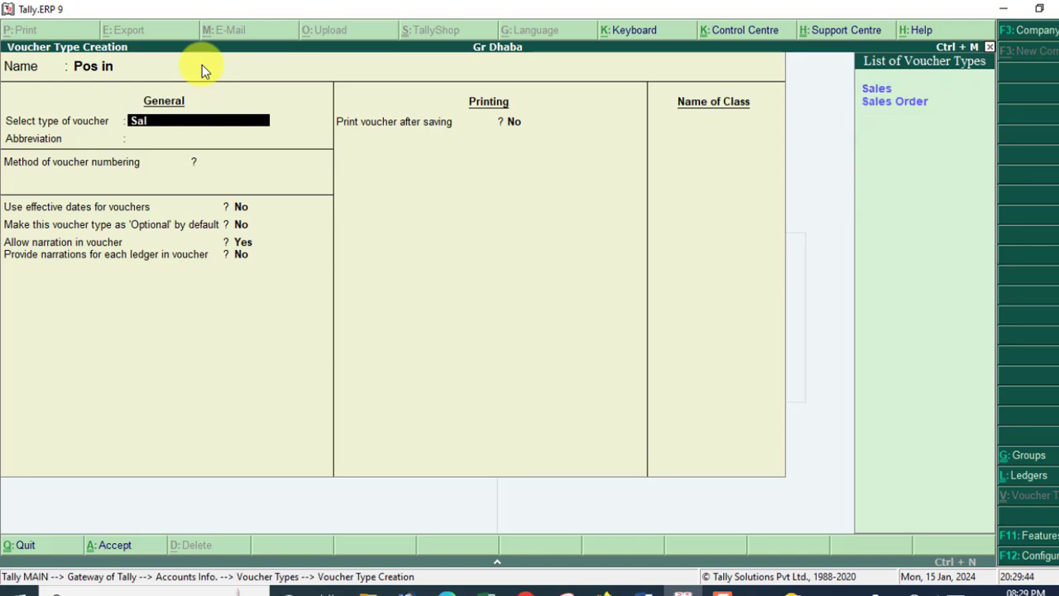
pyautogui.press('Return')
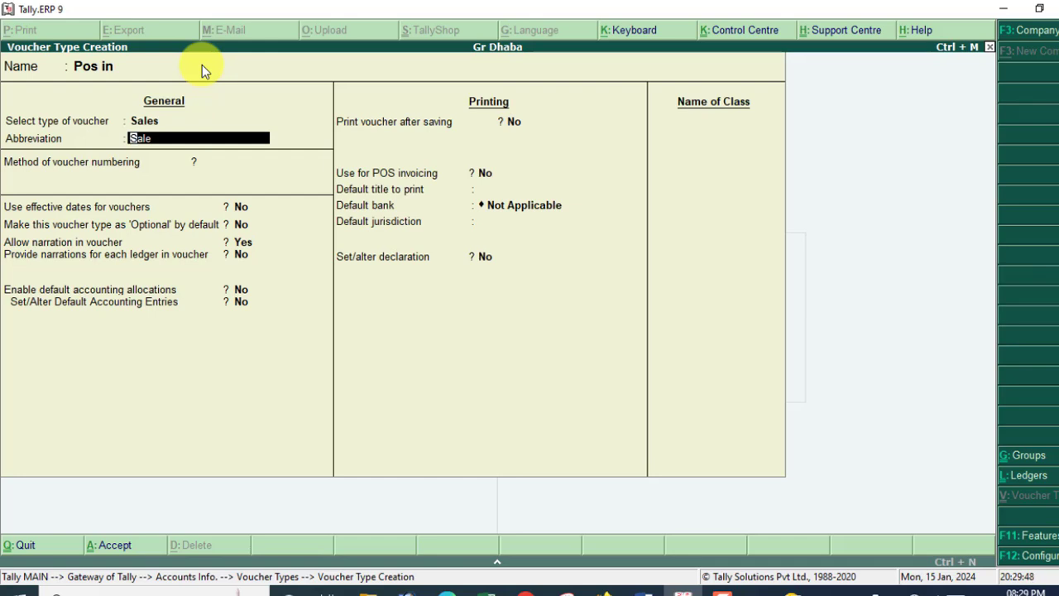
pyautogui.press('Return')
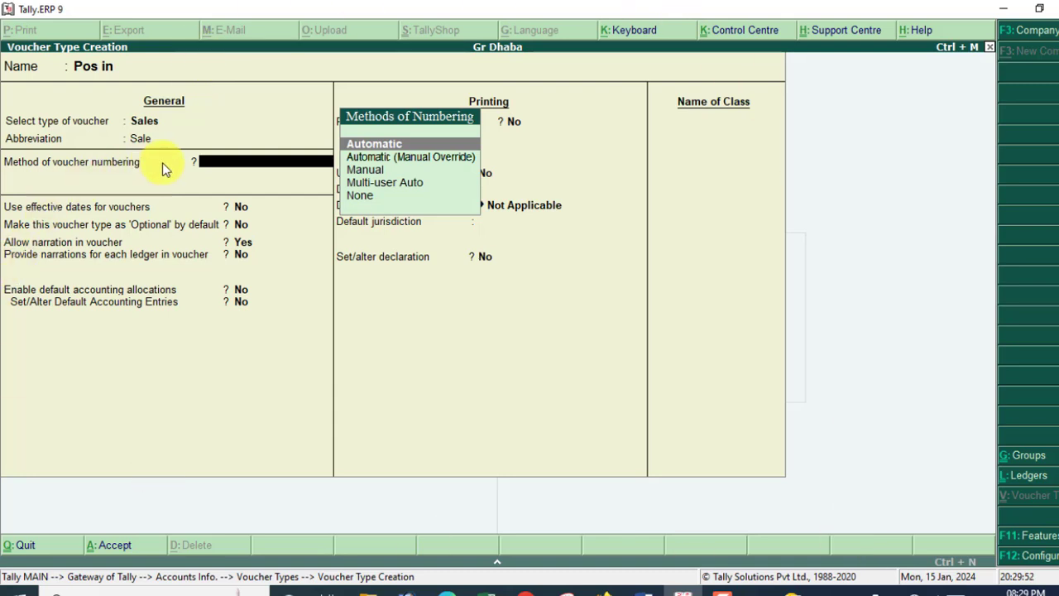
# Step: Set Automatic voucher numbering with advanced configuration enabled, keeping starting number 1 and a numerical width of 0
pyautogui.click(384, 143)
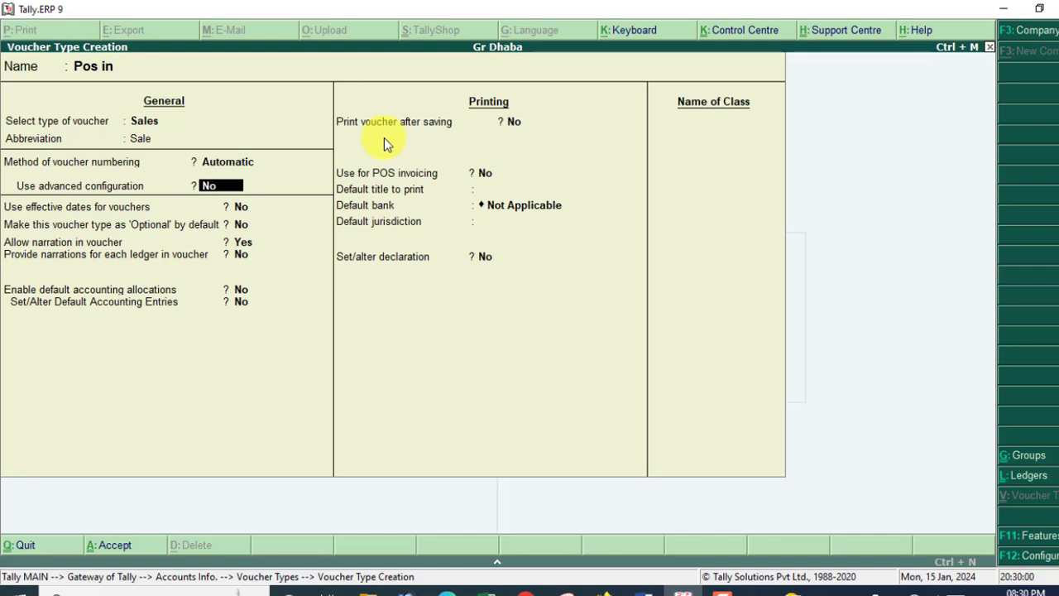
pyautogui.write('y')
pyautogui.press('Return')
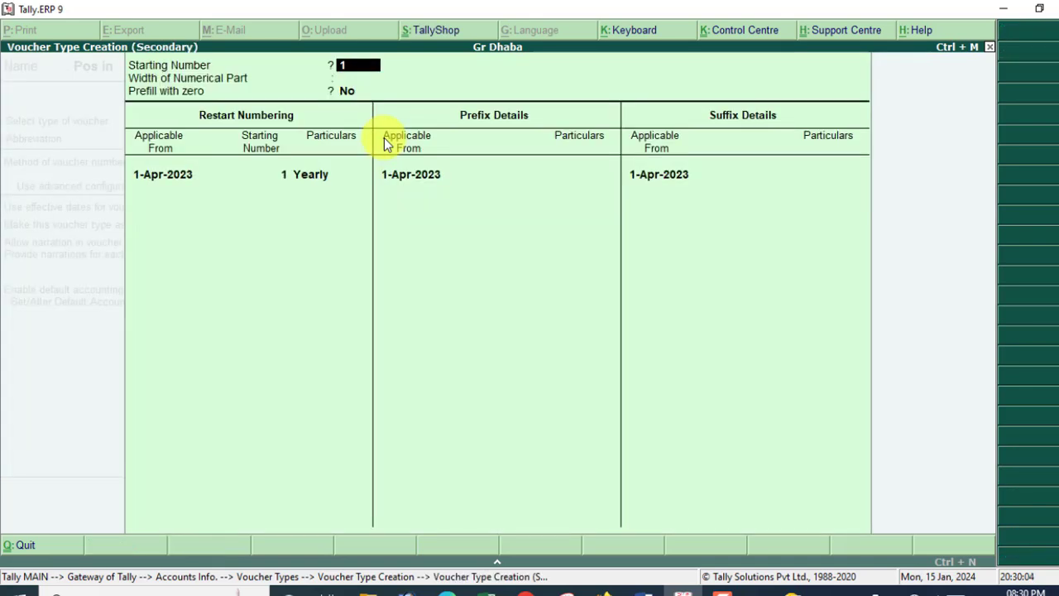
pyautogui.press('Return')
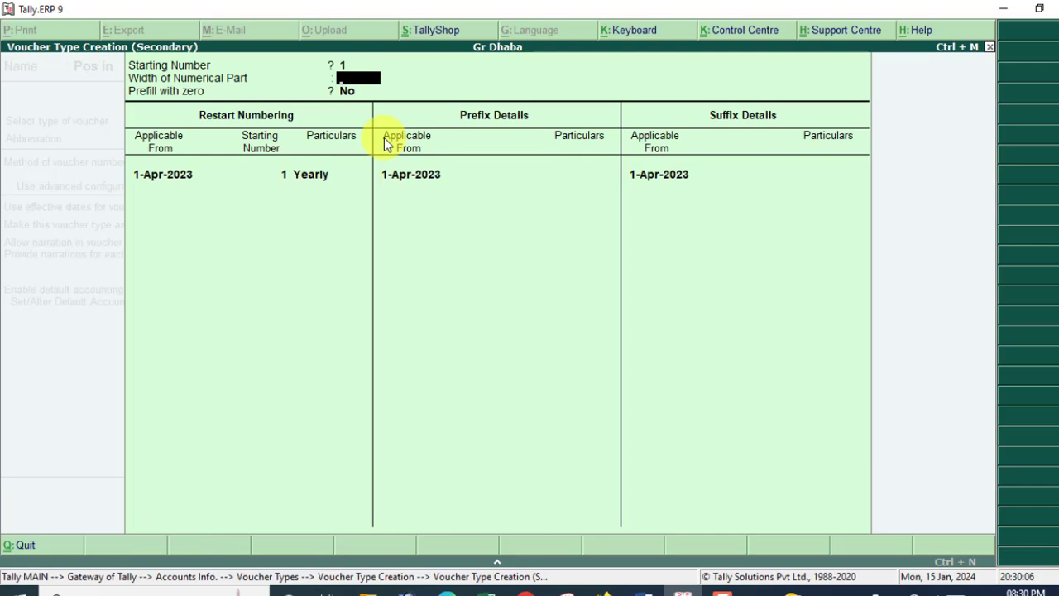
pyautogui.press('Return')
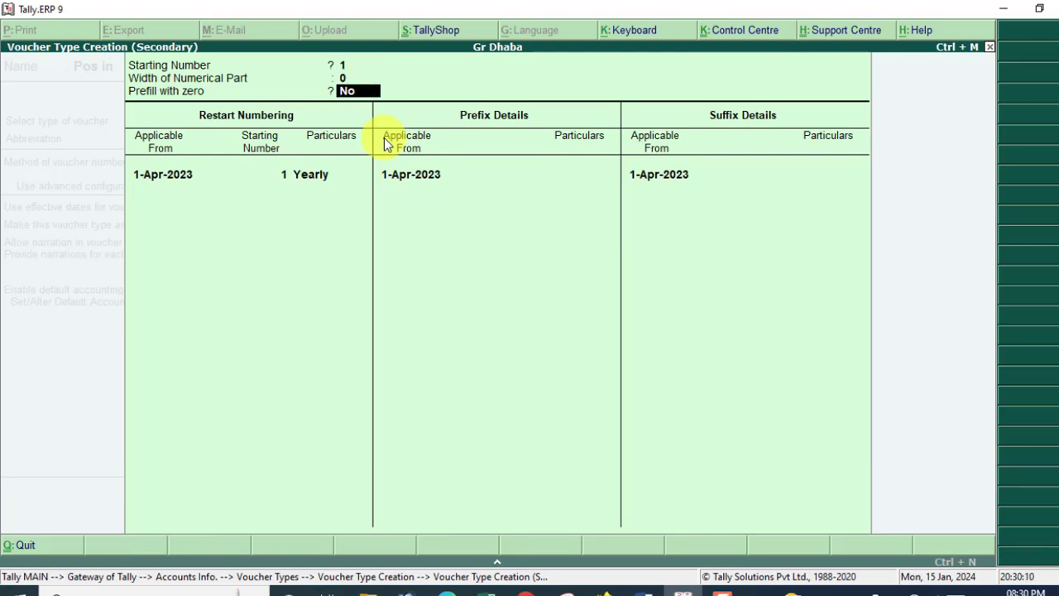
# Step: Set Prefill with zero to Yes, and accept yearly renumbering from 1 starting 1-Apr-2023 without a prefix or suffix
pyautogui.press('0')
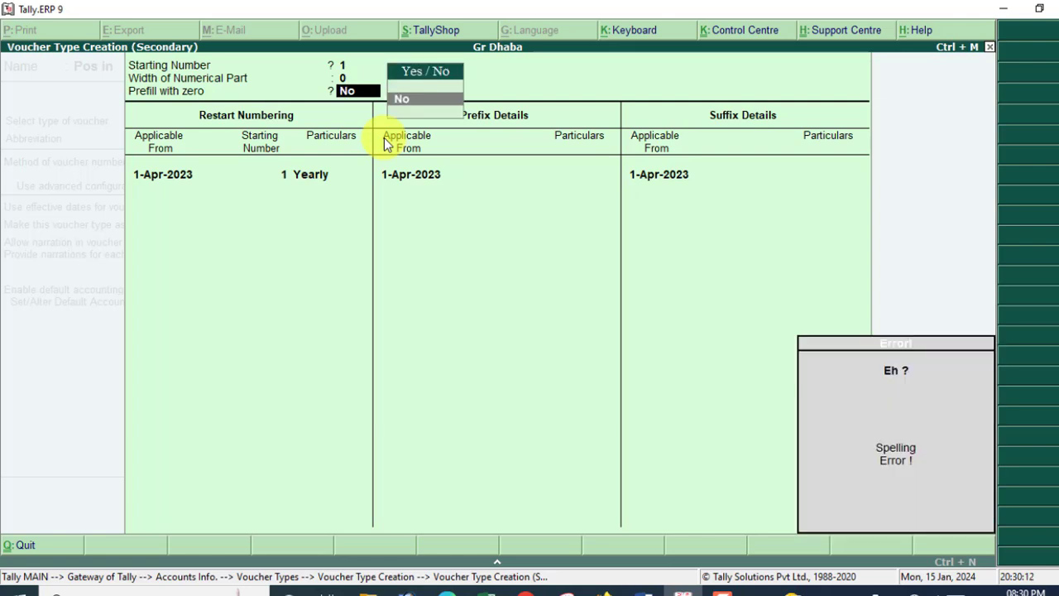
pyautogui.press('BackSpace')
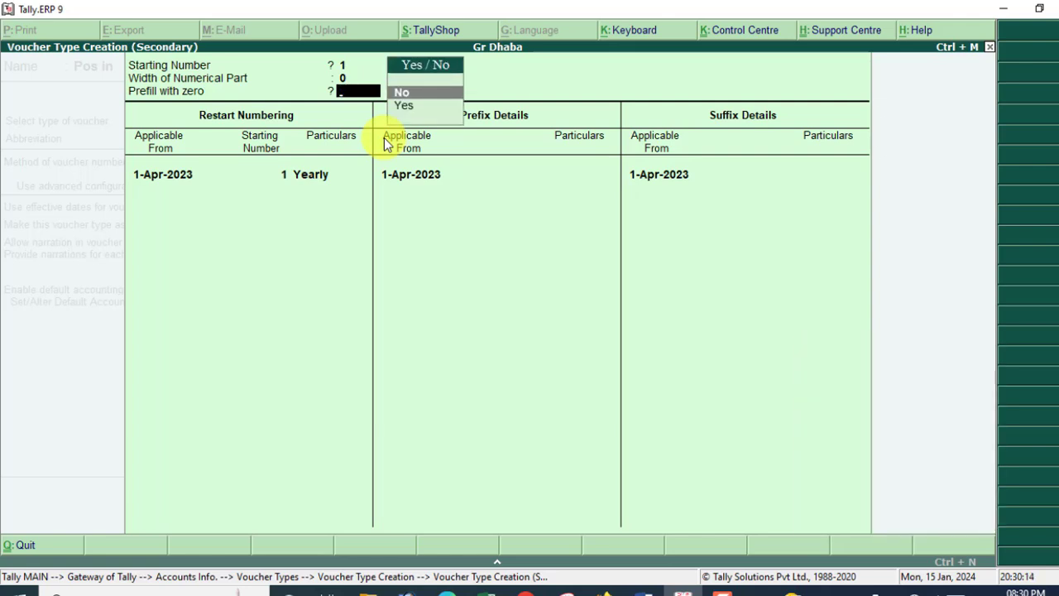
pyautogui.write('y')
pyautogui.press('Return')
pyautogui.press('Return')
pyautogui.press('Return')
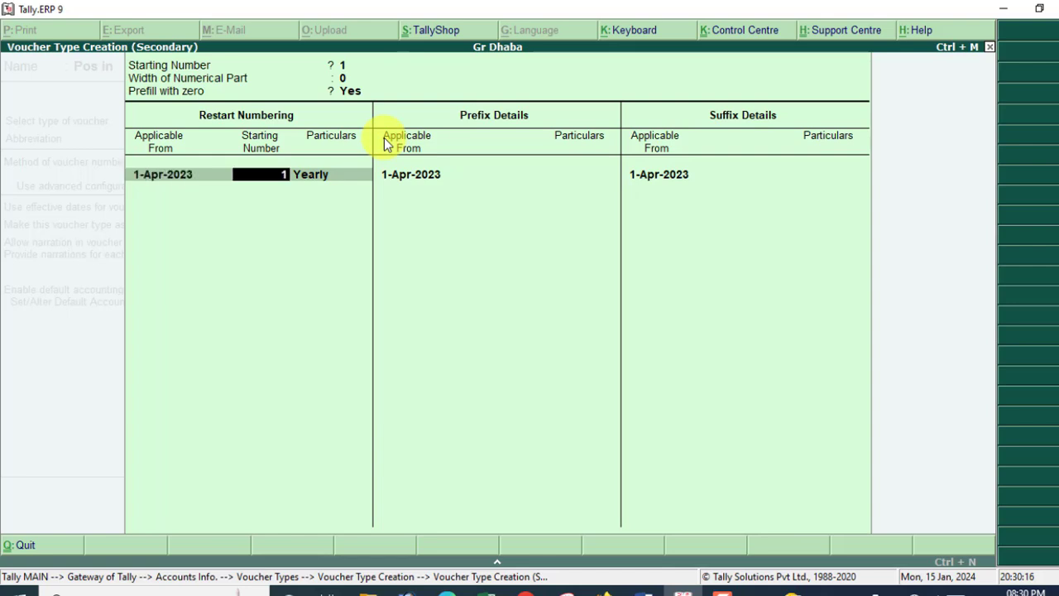
pyautogui.press('Return')
pyautogui.press('Return')
pyautogui.press('Return')
pyautogui.press('Return')
pyautogui.press('Return')
pyautogui.press('Return')
pyautogui.press('Return')
pyautogui.press('Return')
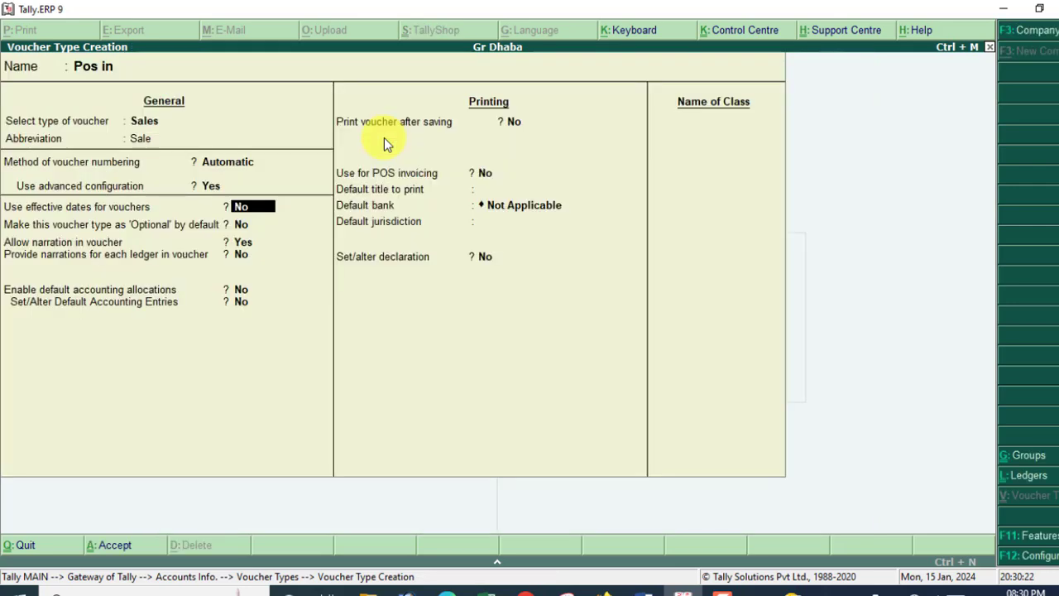
# Step: Keep the remaining general options at their defaults, and set both printing after saving and POS invoicing to Yes
pyautogui.press('Return')
pyautogui.press('Return')
pyautogui.press('Return')
pyautogui.press('Return')
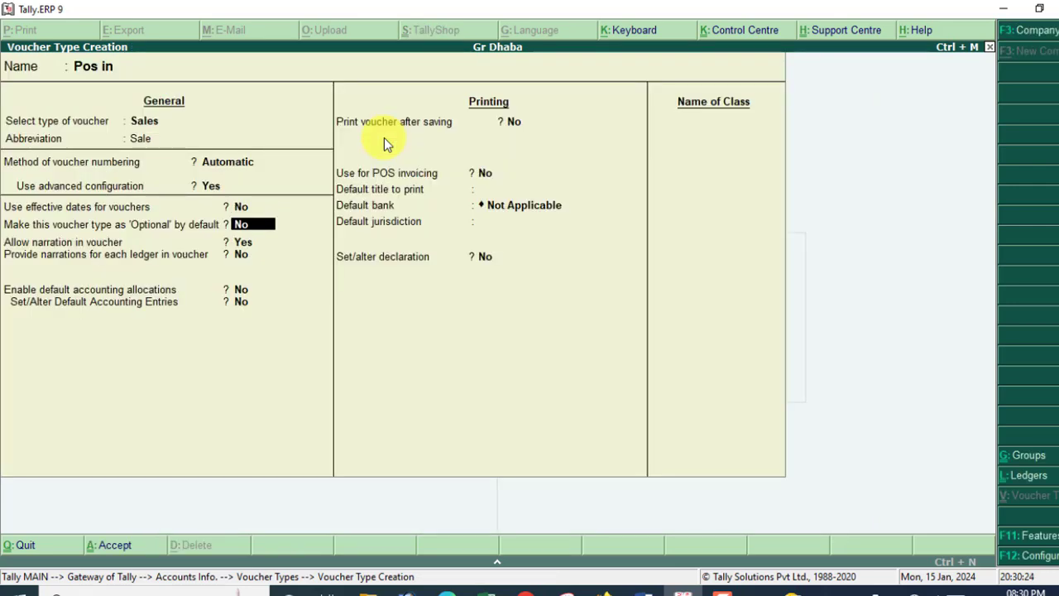
pyautogui.press('Return')
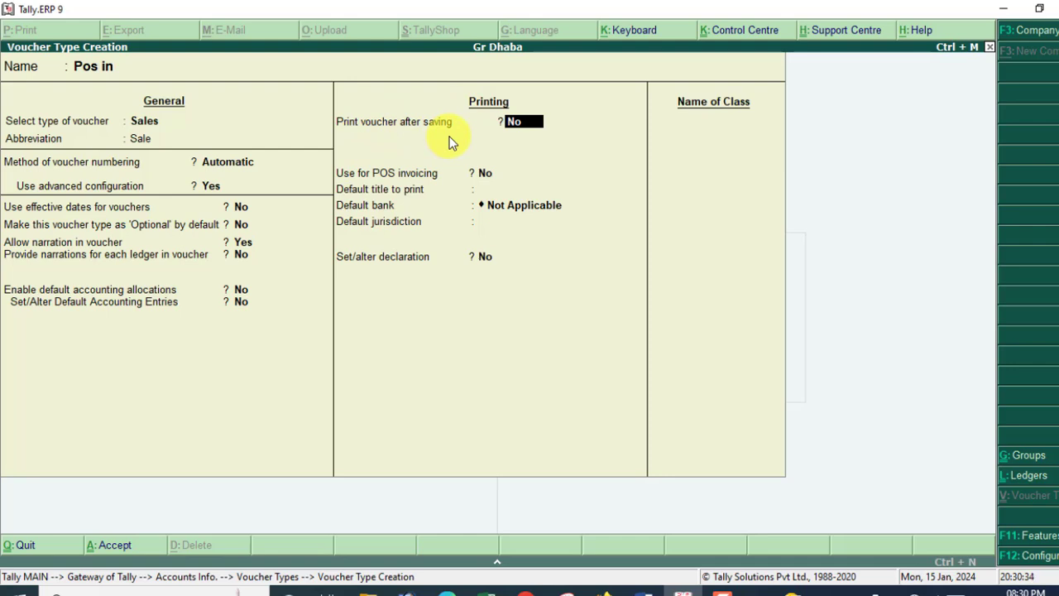
pyautogui.write('y')
pyautogui.press('Return')
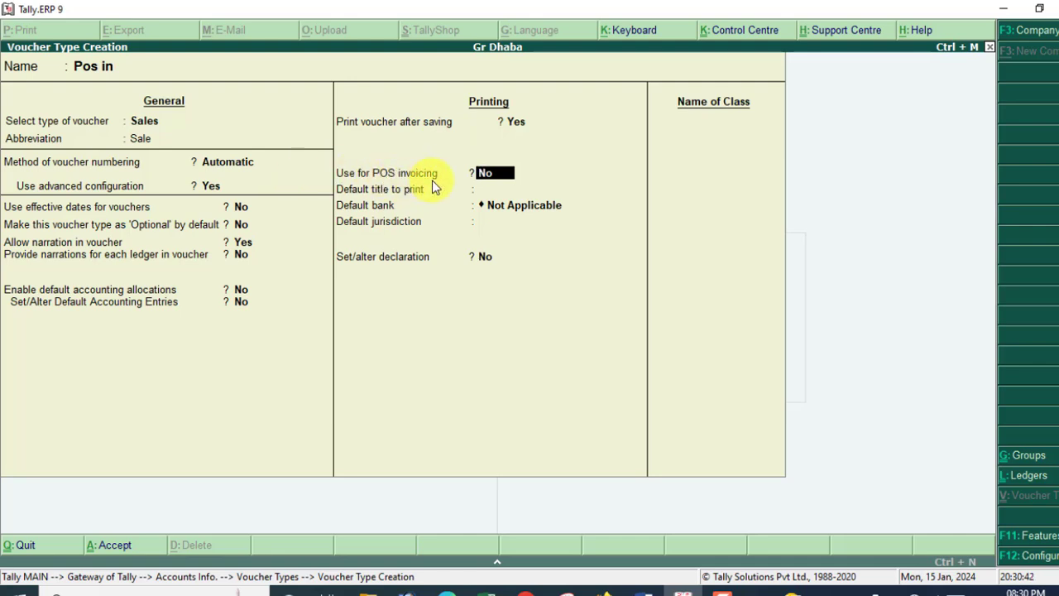
pyautogui.write('Y')
pyautogui.press('Return')
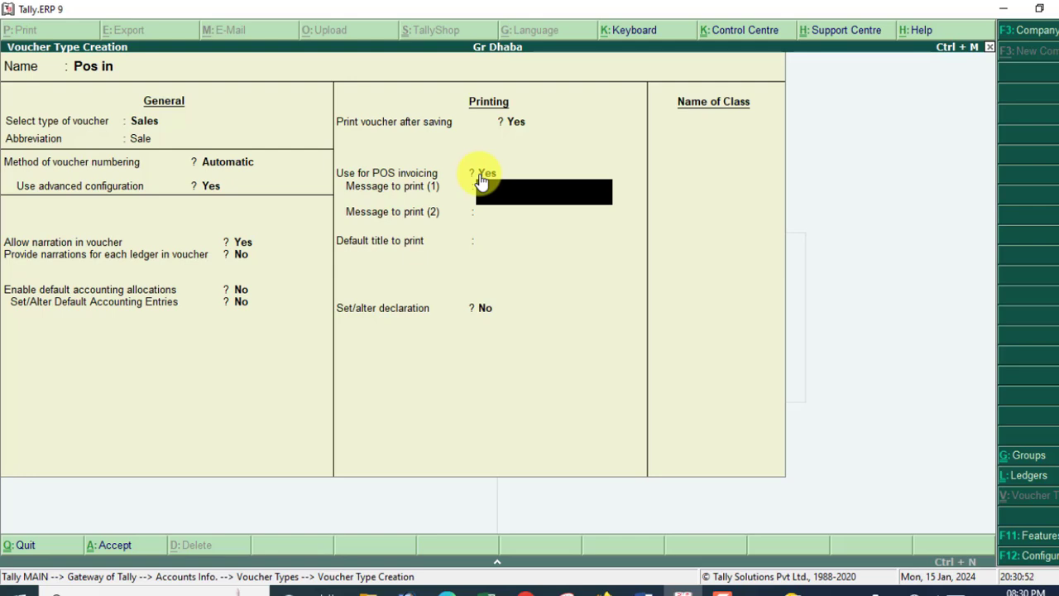
# Step: Set the POS print messages to "Thanks" and "visti", and the default print title to "INVOICE"
pyautogui.write('Thanks')
pyautogui.press('Return')
pyautogui.write('visti')
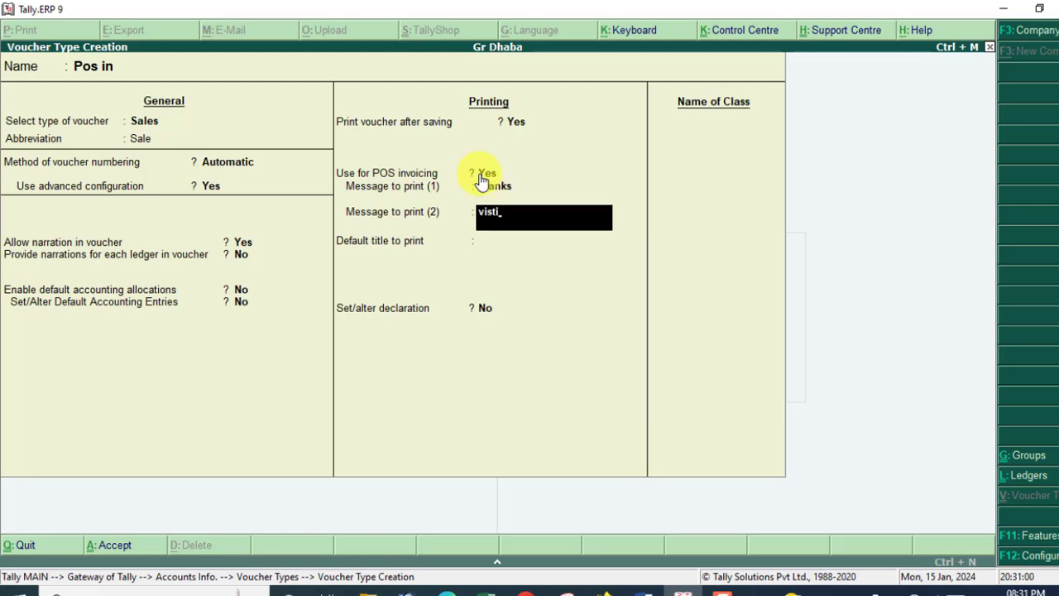
pyautogui.press('Return')
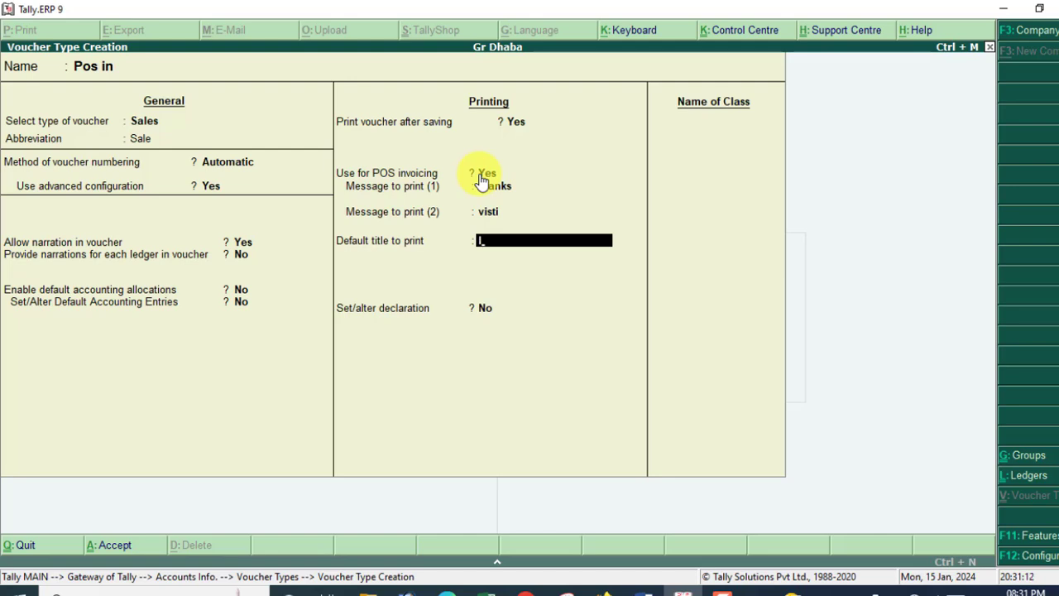
pyautogui.write('NVOICE')
pyautogui.press('Return')
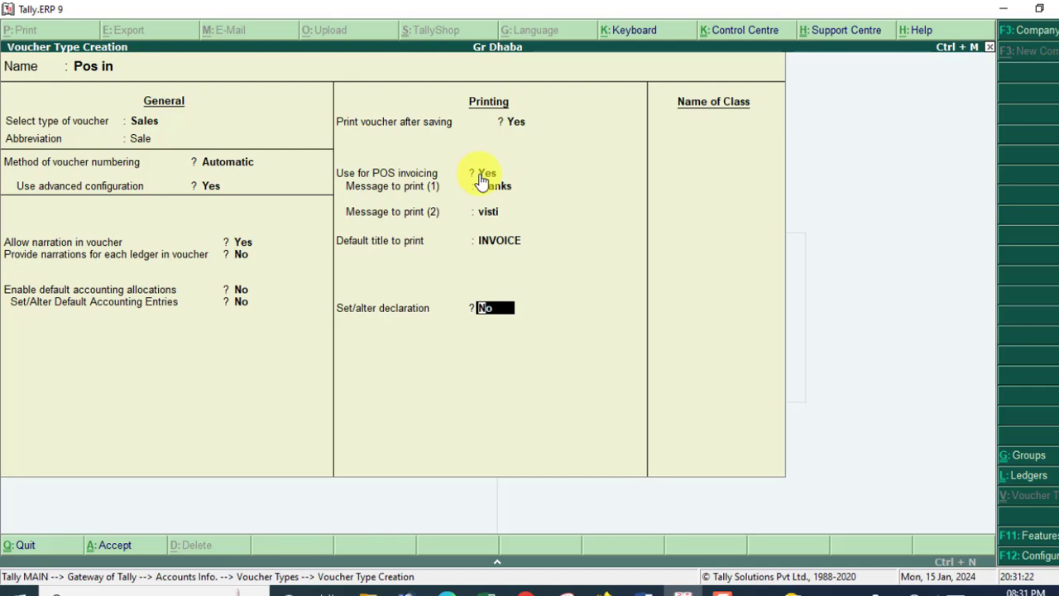
# Step: Save the voucher type without altering the declaration, and return to the Gateway of Tally
pyautogui.press('Return')
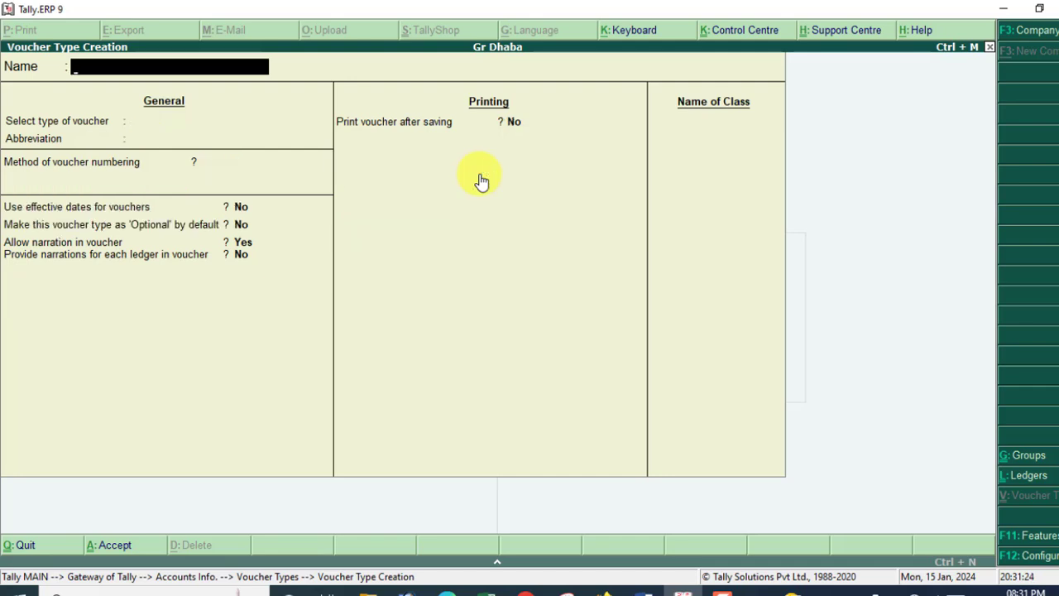
pyautogui.press('Escape')
pyautogui.press('Return')
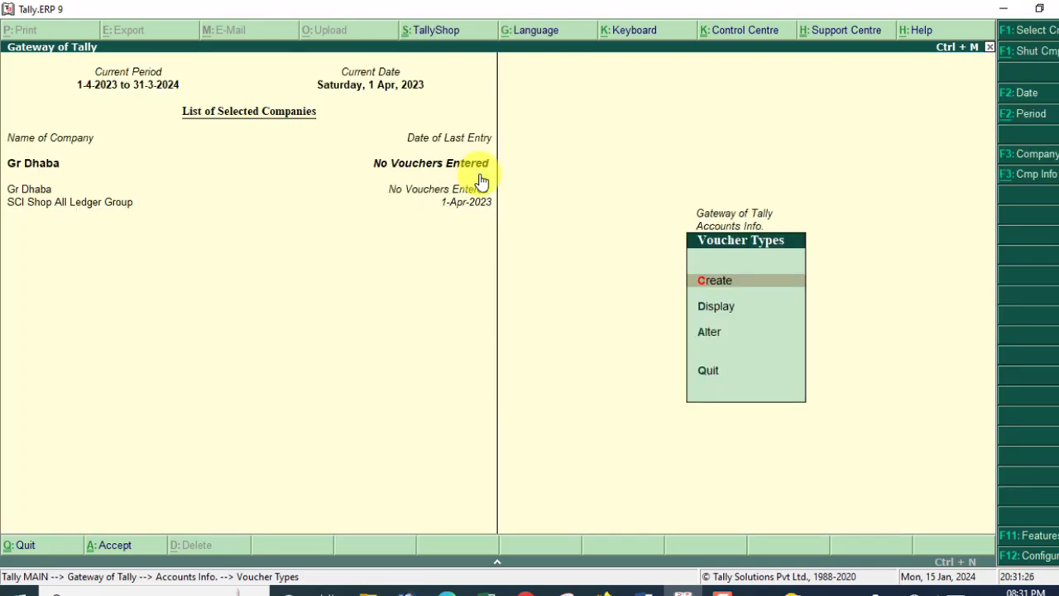
pyautogui.press('Escape')
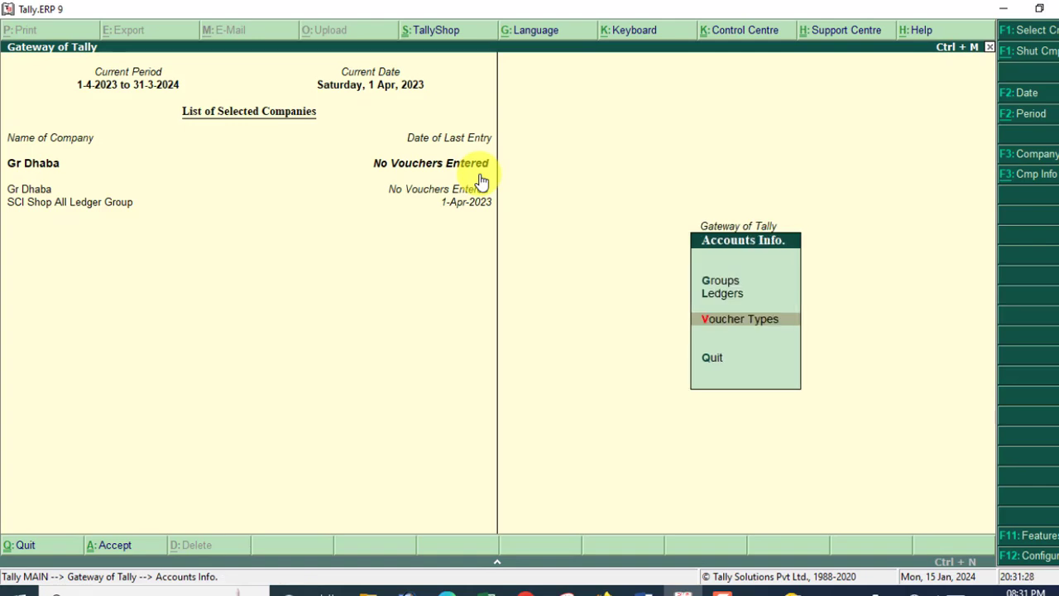
pyautogui.press('Escape')
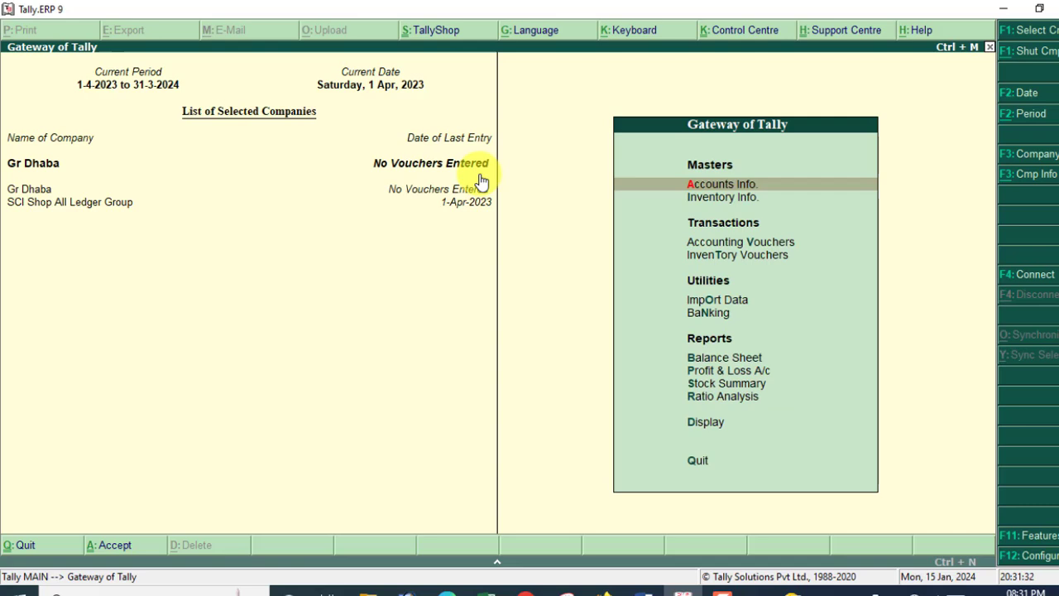
# Step: Start a new accounting voucher for a sale using the Pos in voucher type
pyautogui.press('Down')
pyautogui.press('Down')
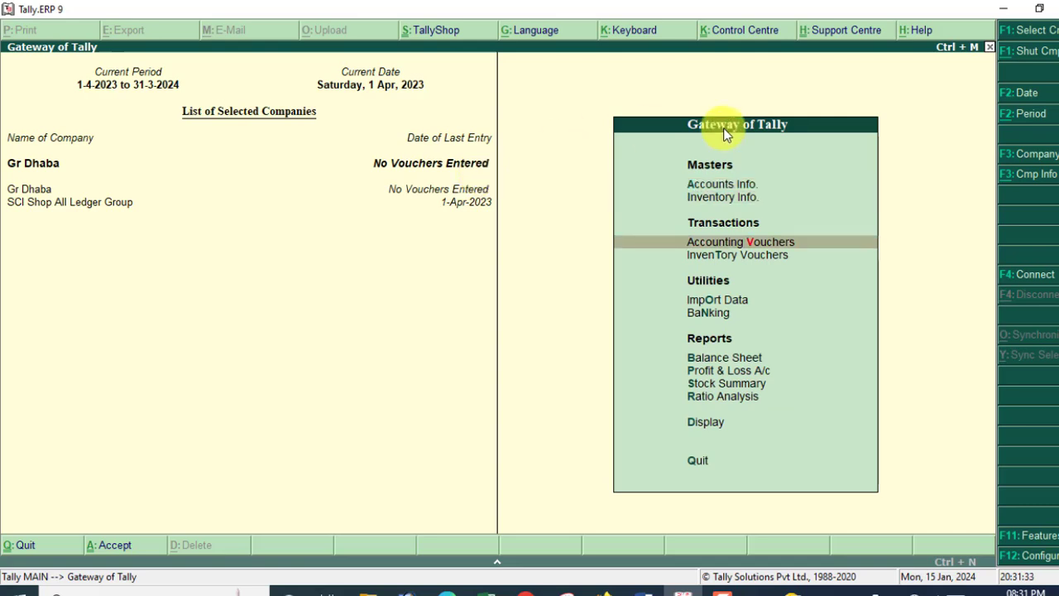
pyautogui.click(752, 241)
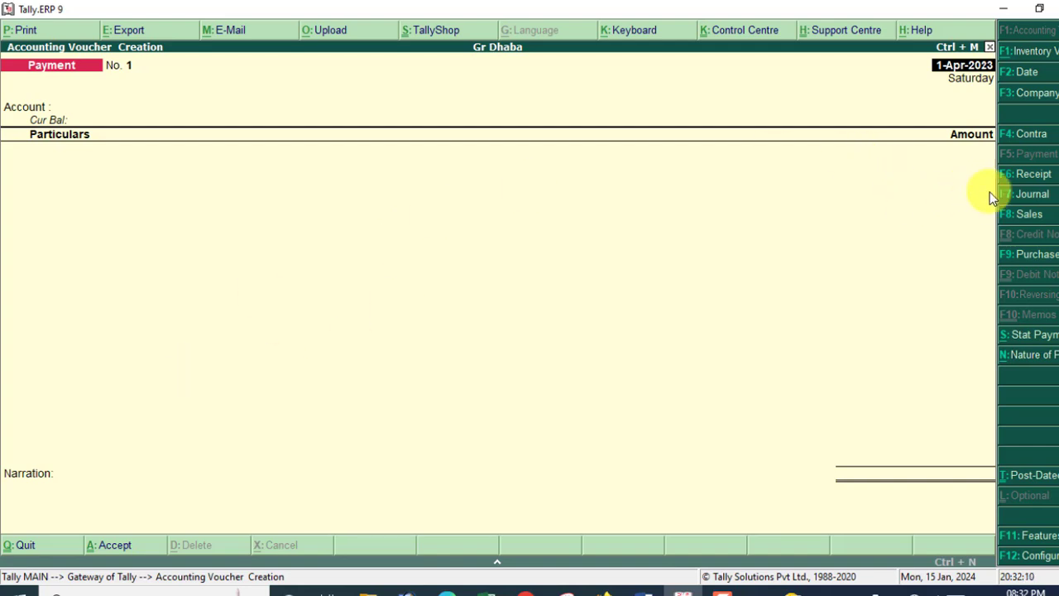
pyautogui.click(1024, 217)
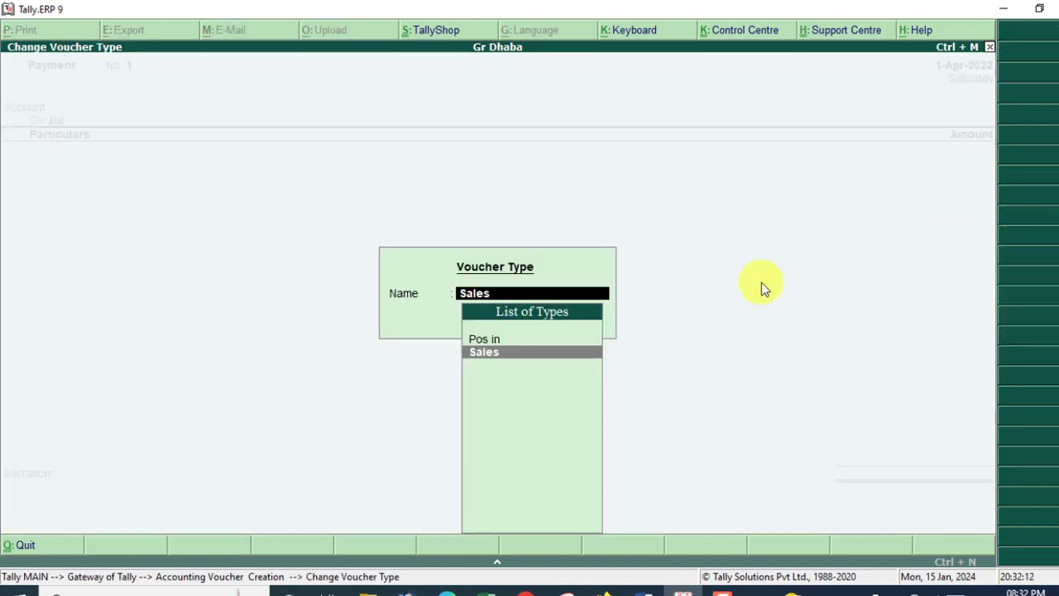
pyautogui.click(482, 339)
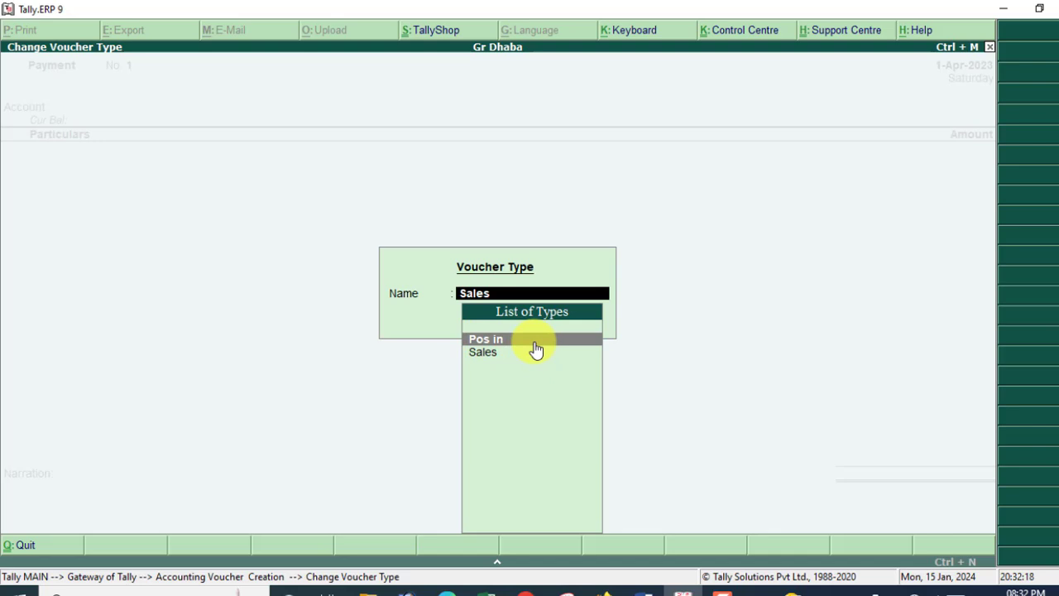
pyautogui.click(535, 341)
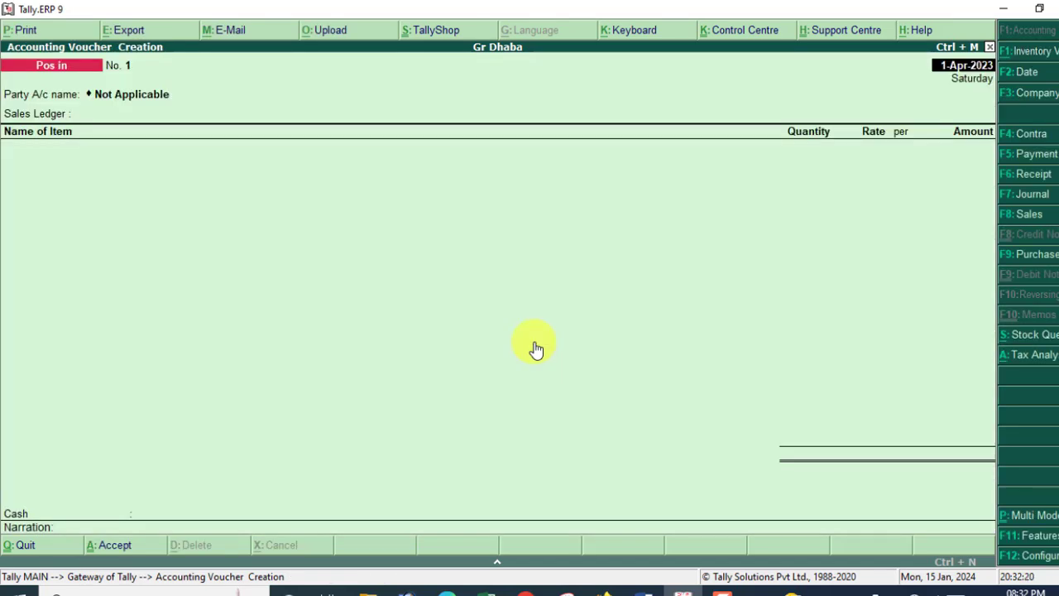
# Step: Keep the date and Not Applicable party account, enter the buyer's name, and leave the address blank with the default country, state and place of supply
pyautogui.press('Return')
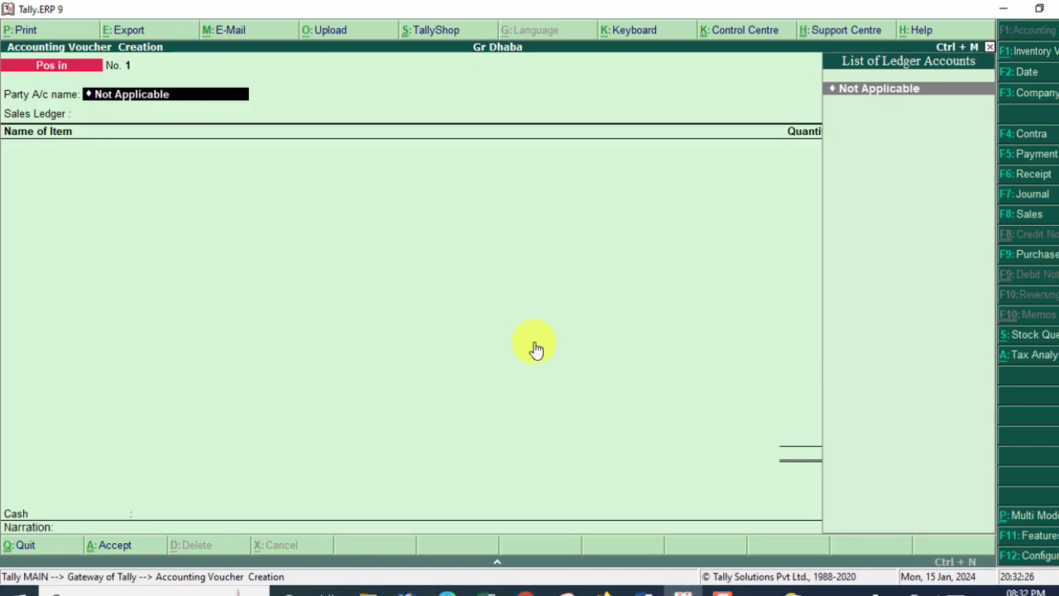
pyautogui.press('Return')
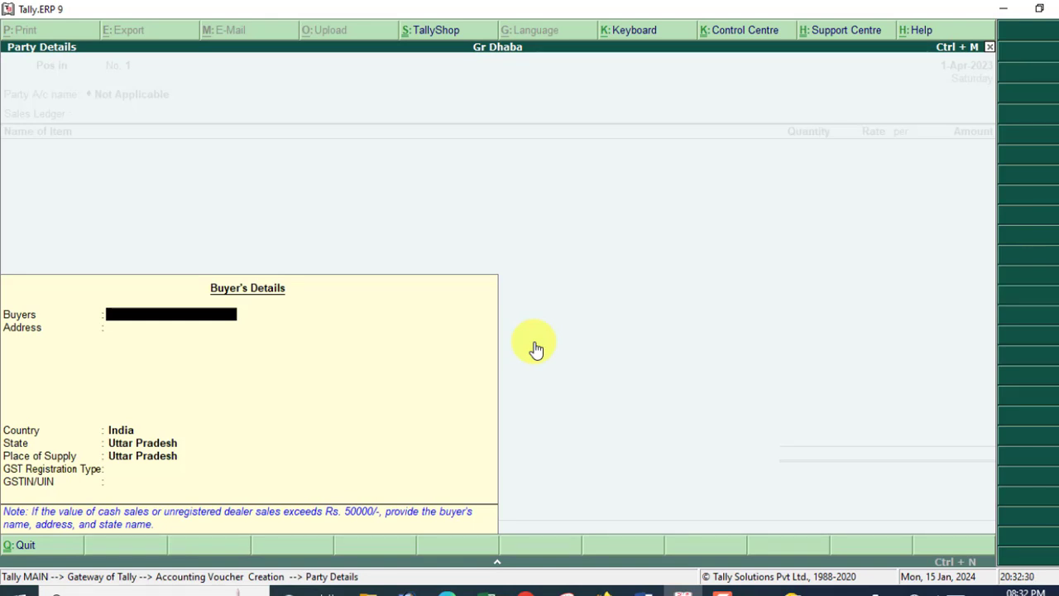
pyautogui.write('SUMIT')
pyautogui.press('Return')
pyautogui.press('Return')
pyautogui.press('Return')
pyautogui.press('Return')
pyautogui.press('Return')
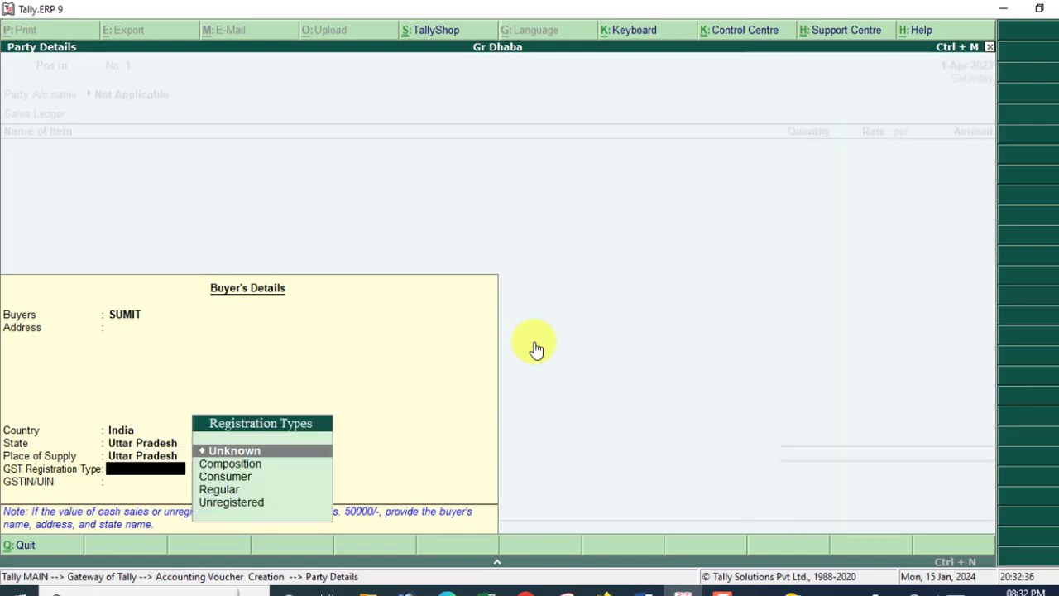
# Step: Set the buyer's GST registration type to Regular and enter the GSTIN/UIN to complete the party details
pyautogui.press('Down')
pyautogui.press('Down')
pyautogui.press('Down')
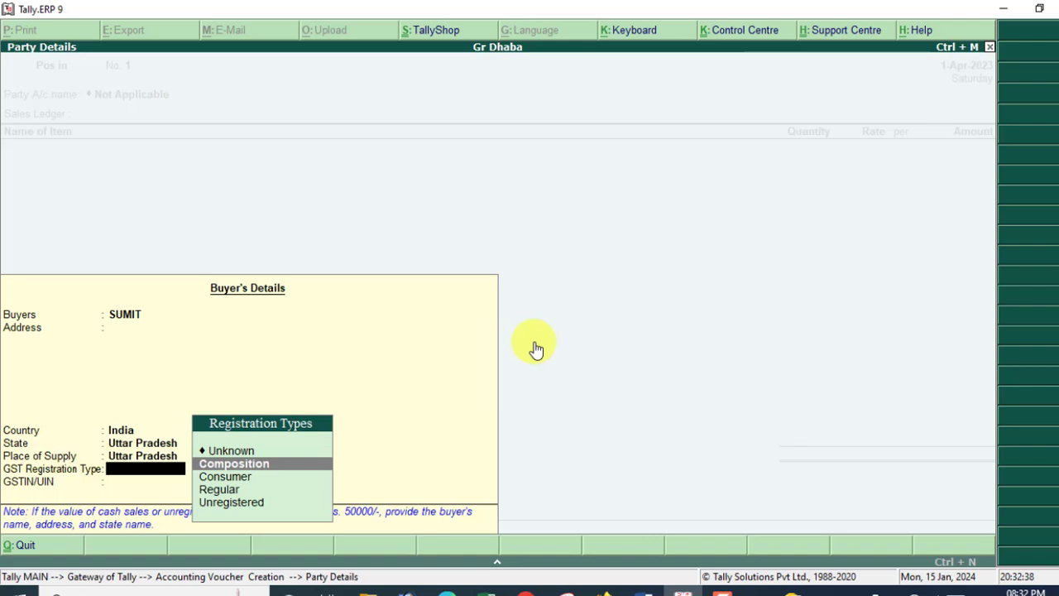
pyautogui.press('Return')
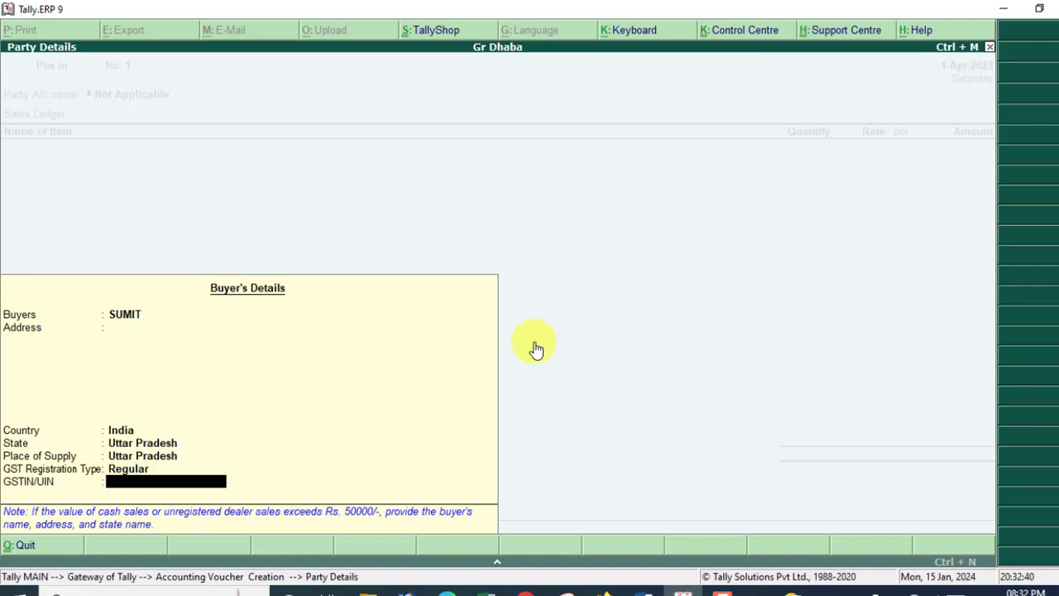
pyautogui.write('HGGGV UFYV')
pyautogui.press('Return')
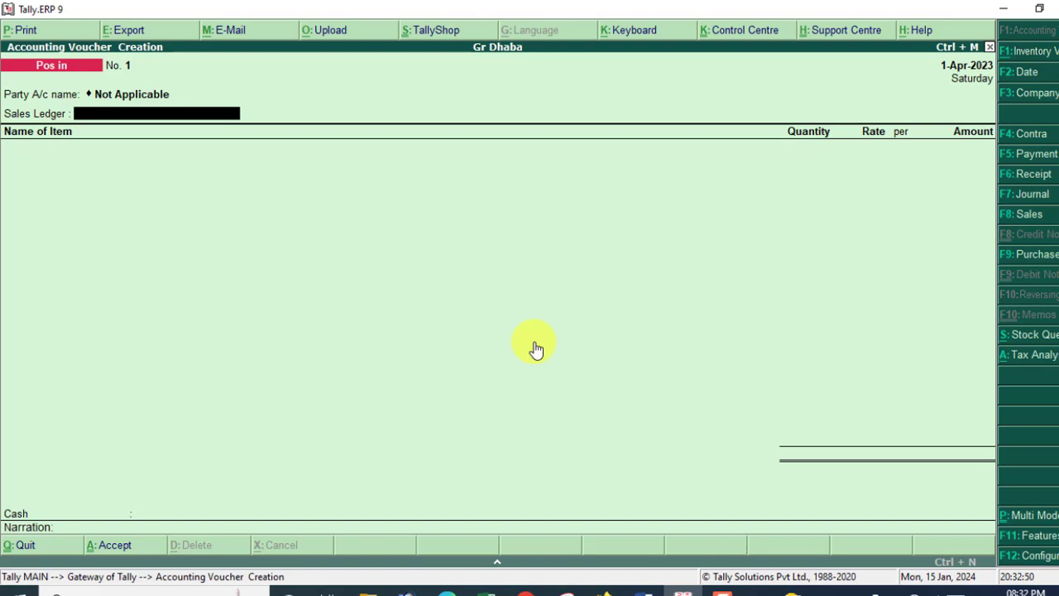
# Step: Start a new sales ledger named SALES under Sales Accounts, with inventory values affected set to Yes and ledger type Not Applicable
pyautogui.hotkey('alt', 'c')
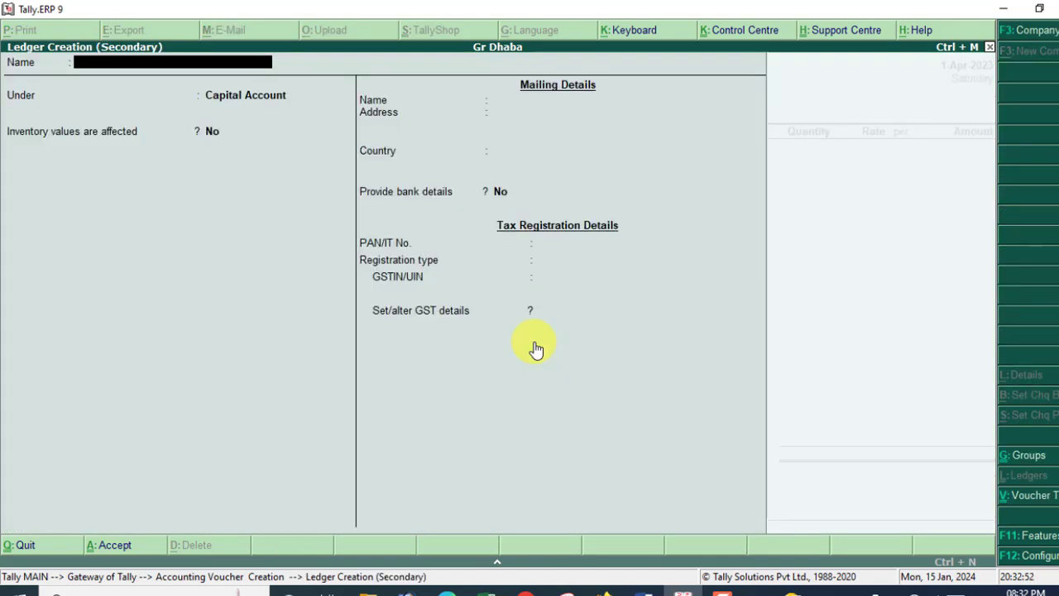
pyautogui.write('SALES')
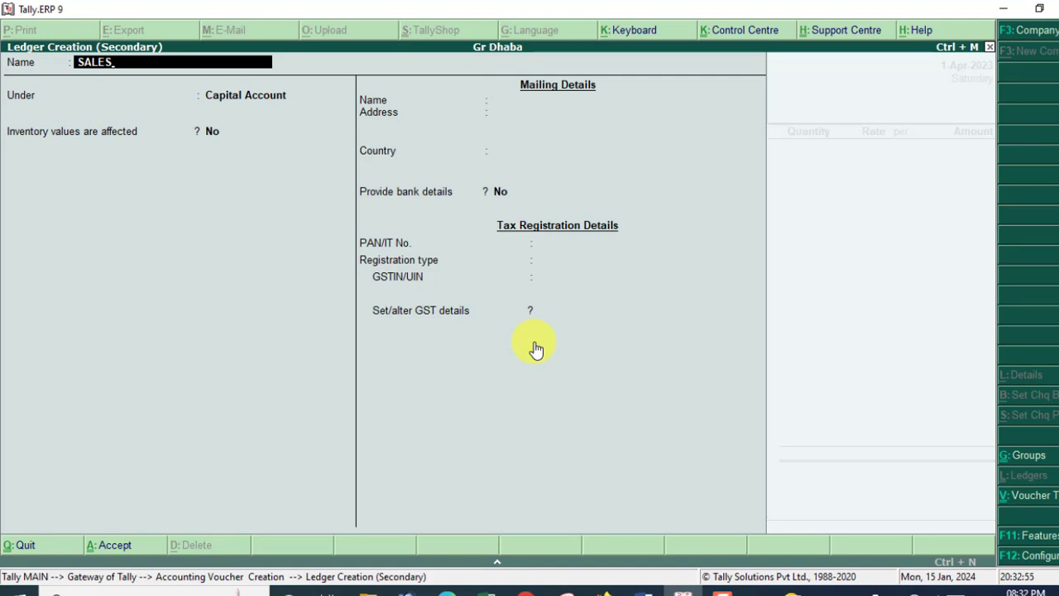
pyautogui.press('Return')
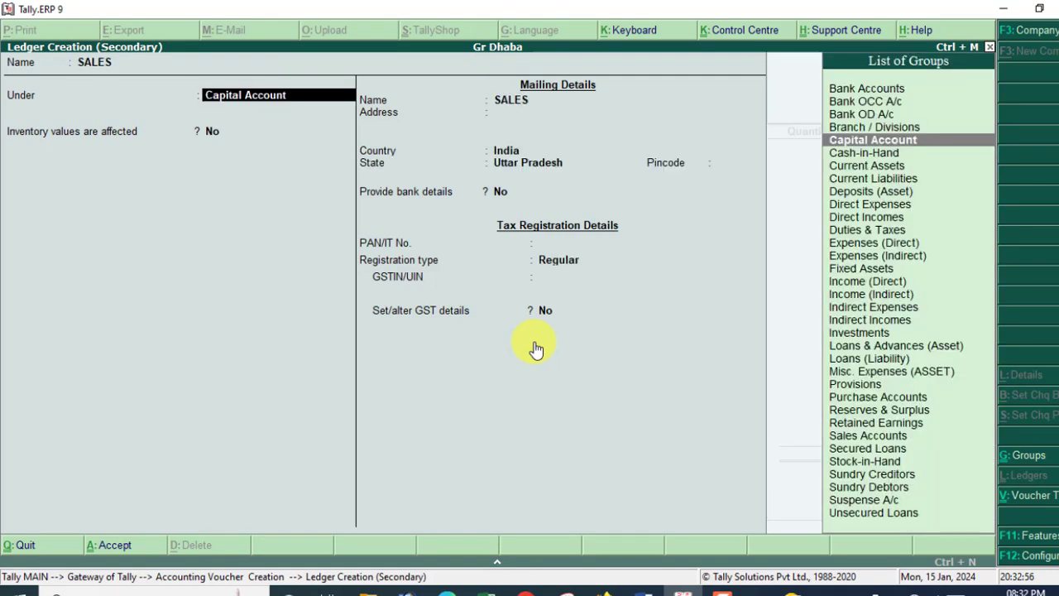
pyautogui.write('SAL')
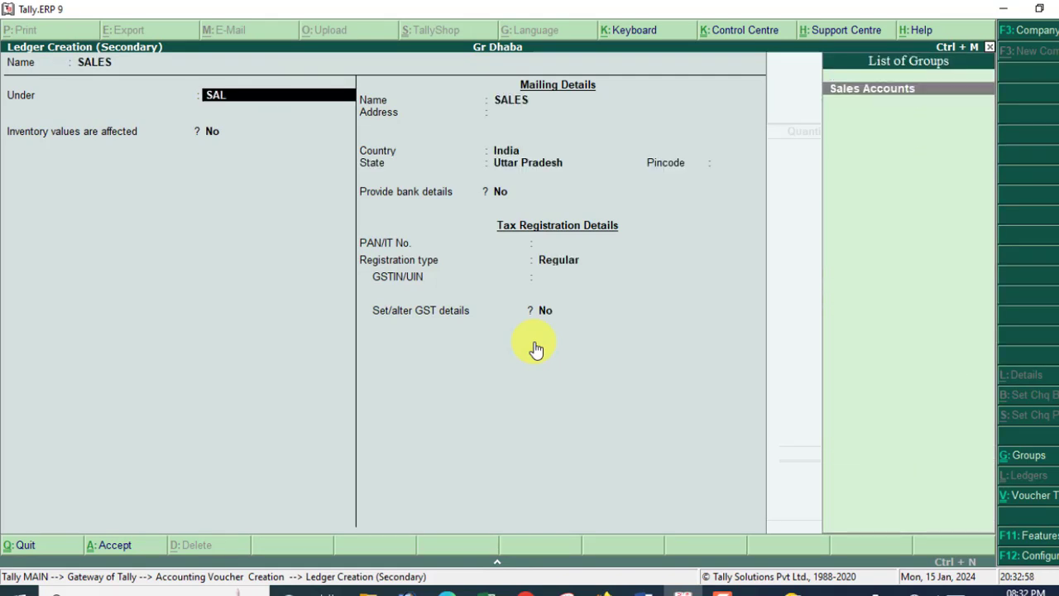
pyautogui.press('Return')
pyautogui.press('Return')
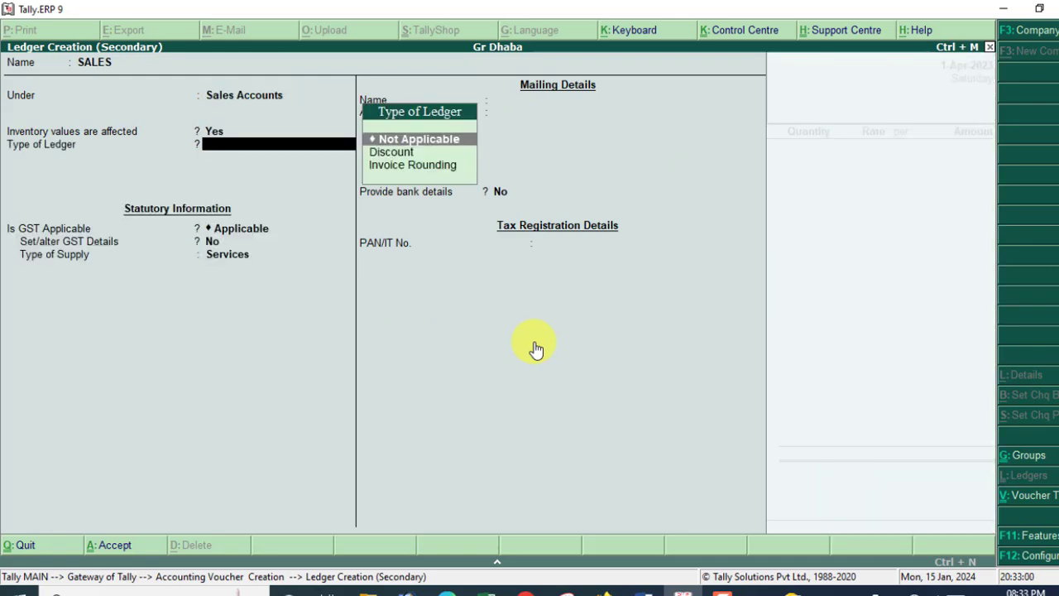
pyautogui.press('Return')
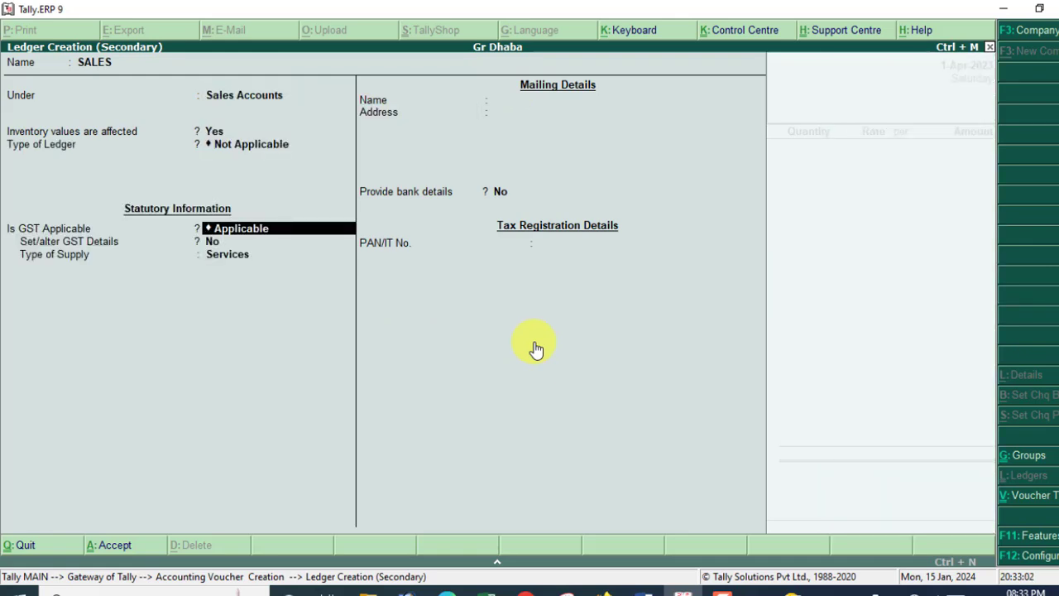
# Step: Keep GST applicable, open the ledger's GST details, and set the nature of transaction to Sales Taxable with HSN/SAC details left blank
pyautogui.press('Return')
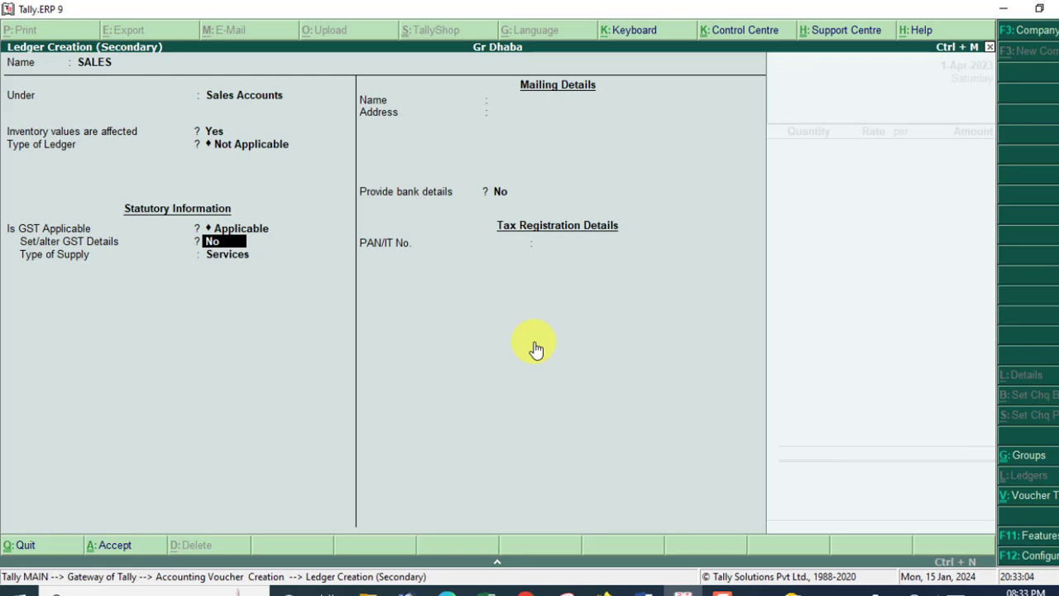
pyautogui.write('Y')
pyautogui.press('Return')
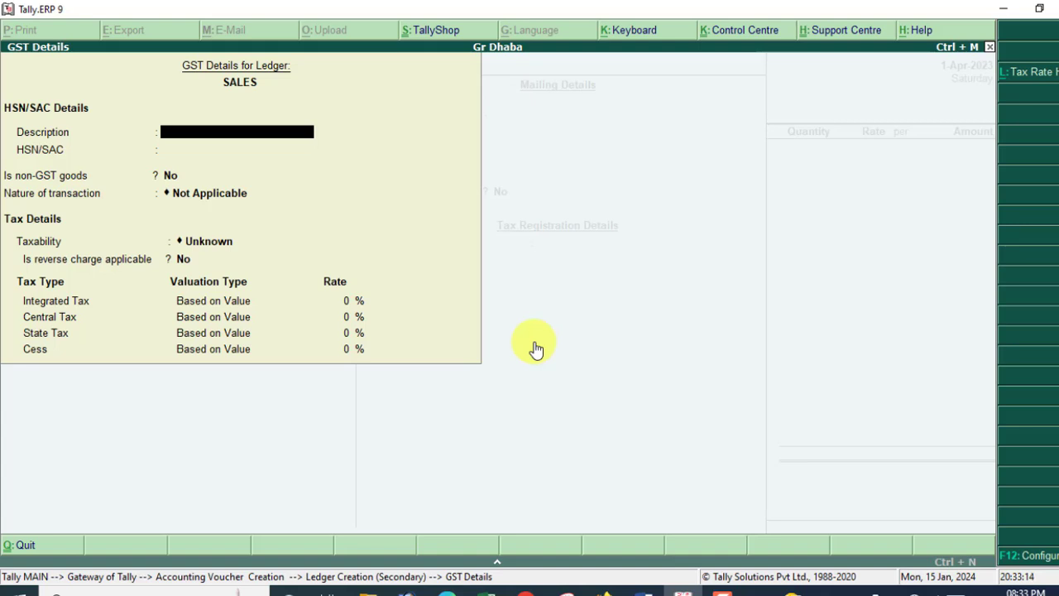
pyautogui.press('Return')
pyautogui.press('Return')
pyautogui.press('Return')
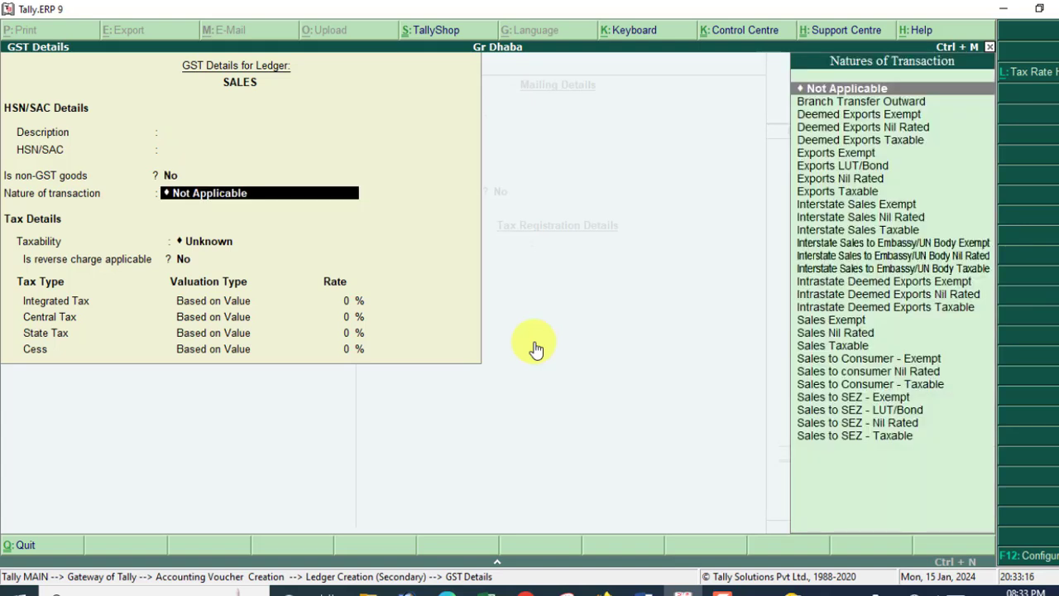
pyautogui.write('SAL')
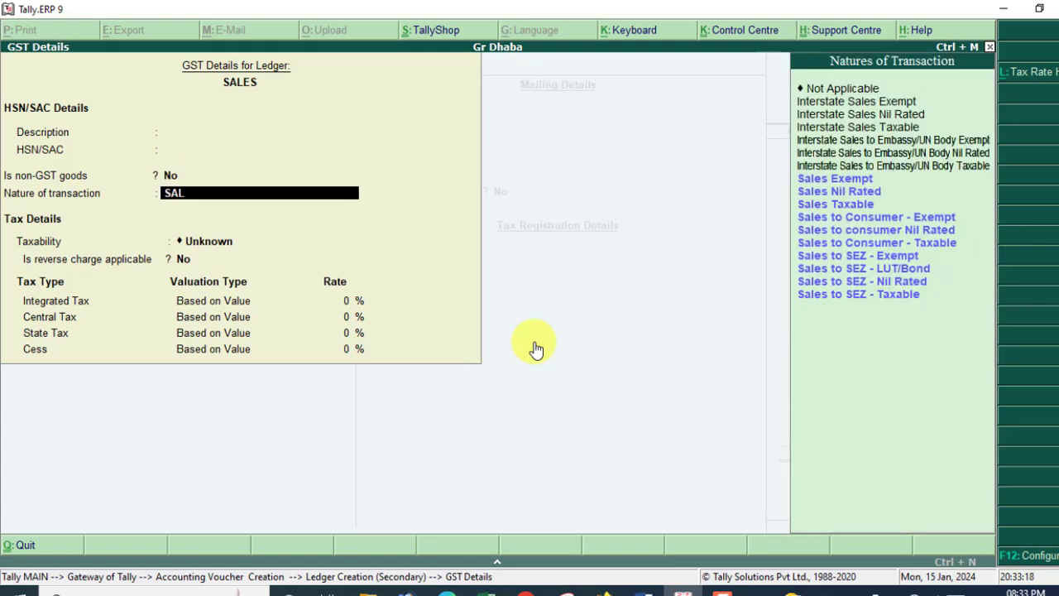
pyautogui.click(854, 207)
pyautogui.click(853, 212)
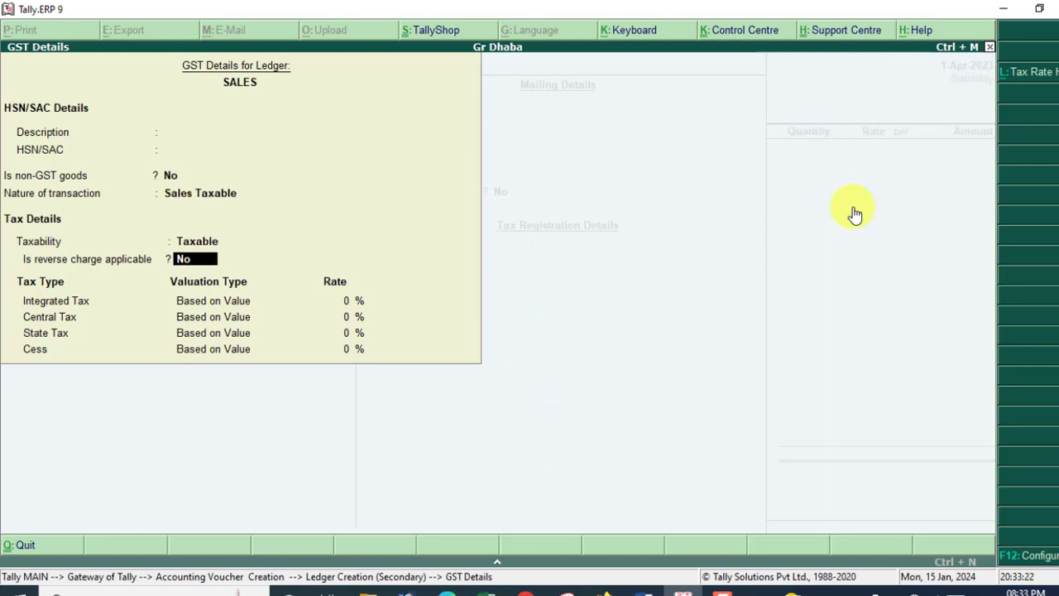
# Step: Leave reverse charge at No, set the integrated tax rate to 12%, and accept the ledger's GST details
pyautogui.press('Return')
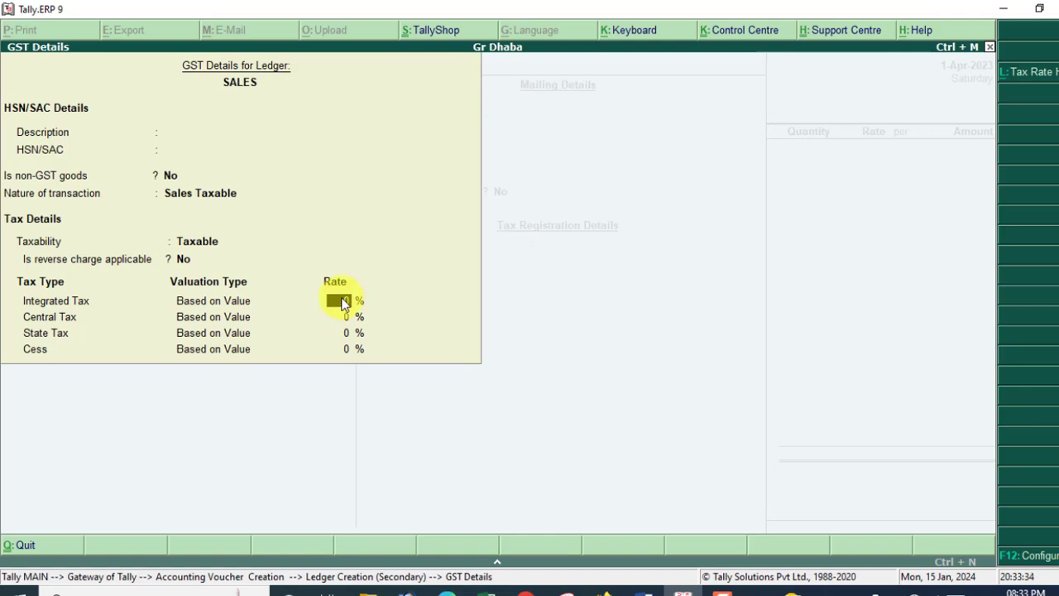
pyautogui.write('12')
pyautogui.press('Return')
pyautogui.press('Return')
pyautogui.press('Return')
pyautogui.press('Return')
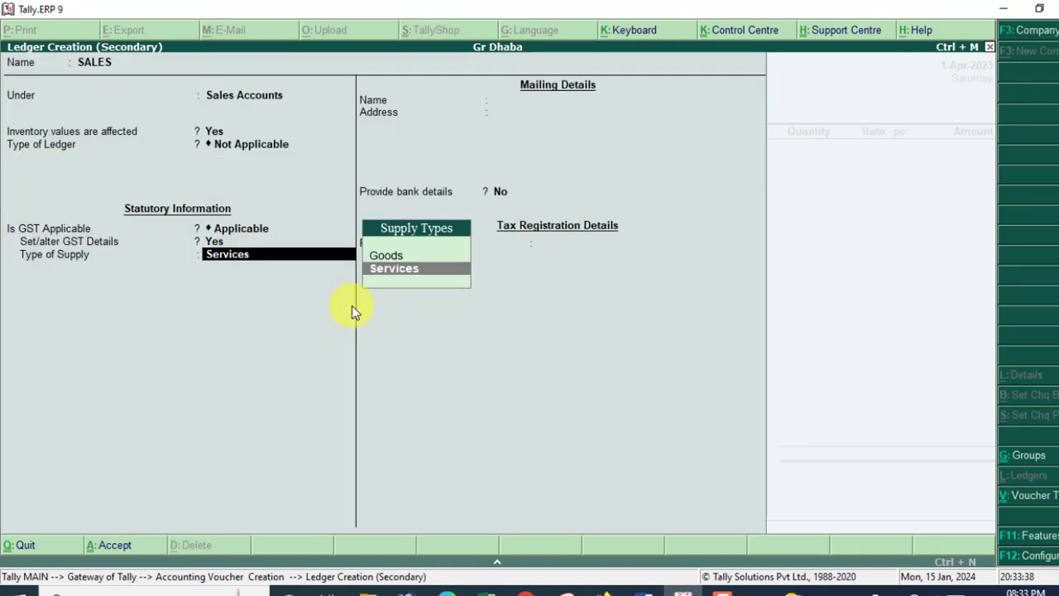
# Step: Set the type of supply to Goods, save the ledger without bank details, and accept the default tax classification in the voucher
pyautogui.press('Up')
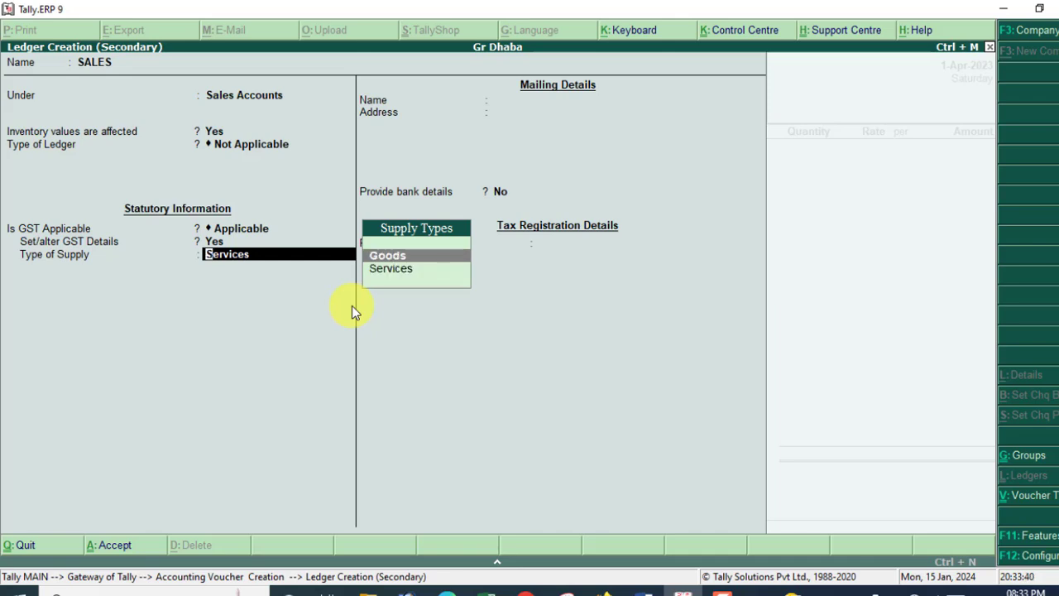
pyautogui.press('Return')
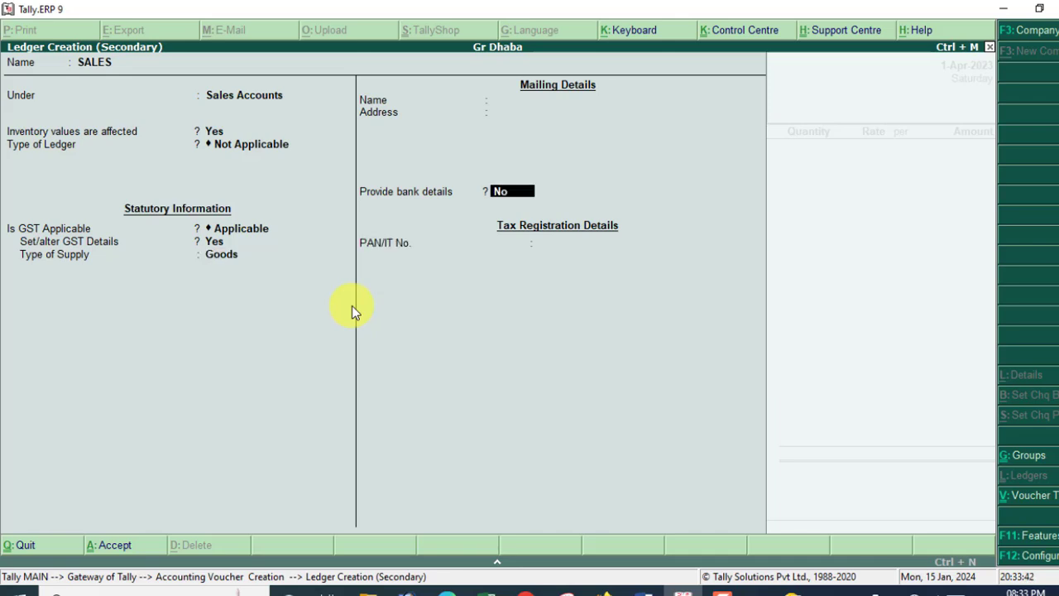
pyautogui.press('Return')
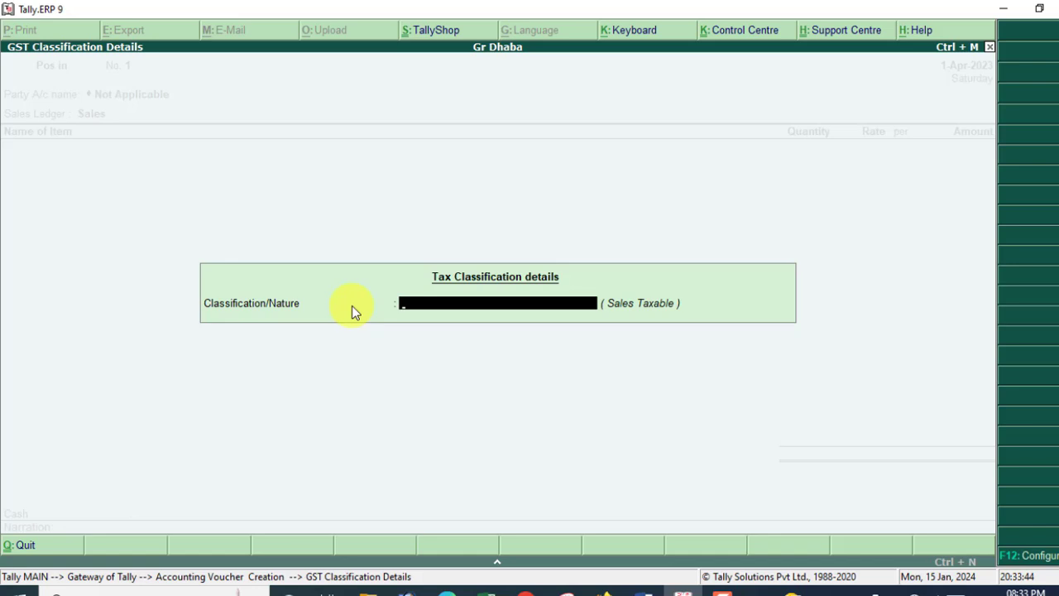
pyautogui.press('Return')
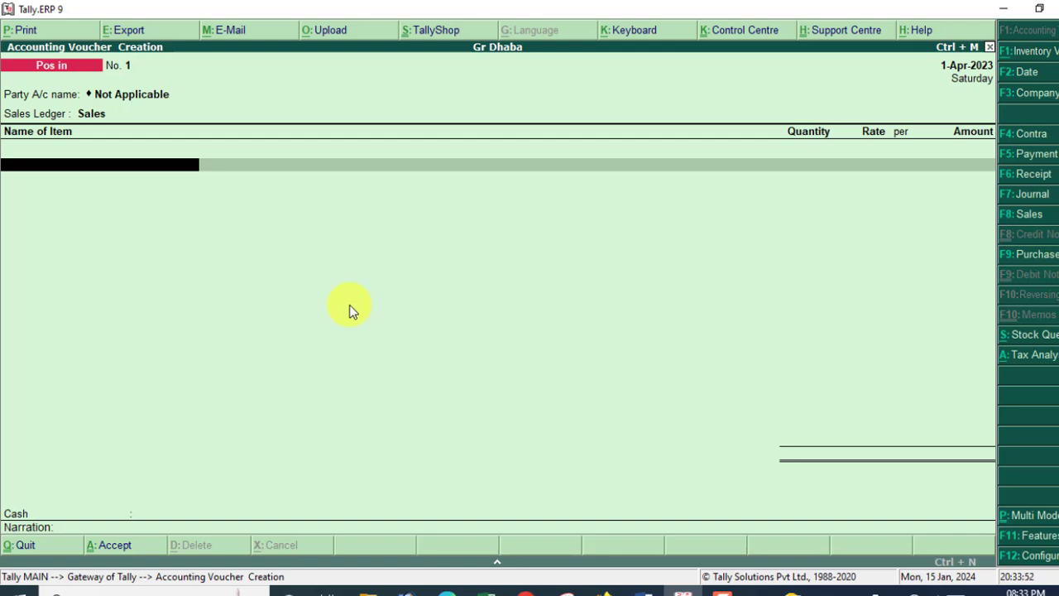
# Step: Start a new stock item, check the restaurant menu in the browser, and name the item Aloo Kulcha Raita under Primary
pyautogui.hotkey('alt', 'c')
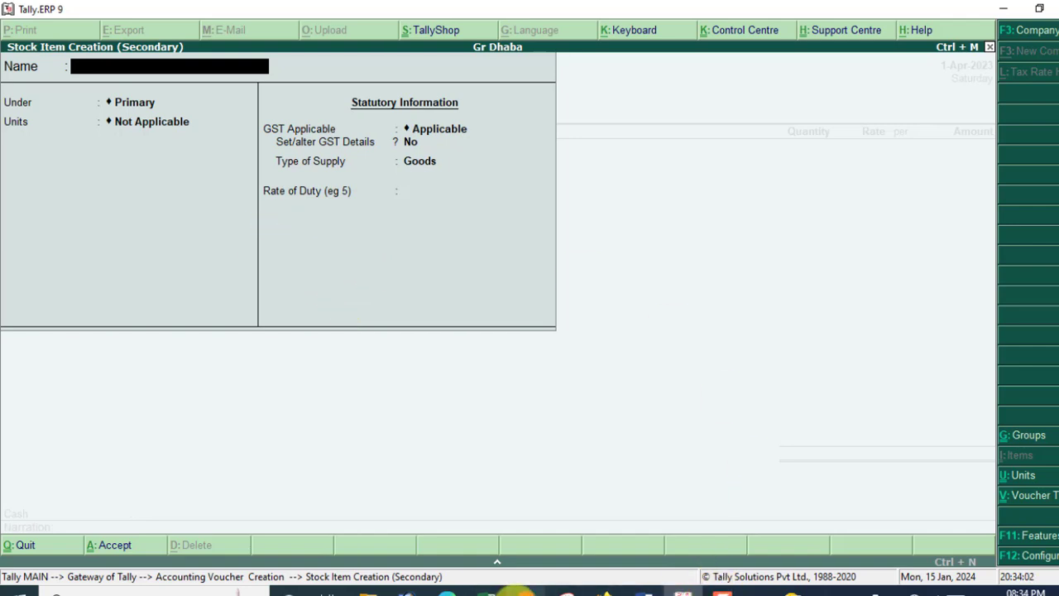
pyautogui.click(523, 593)
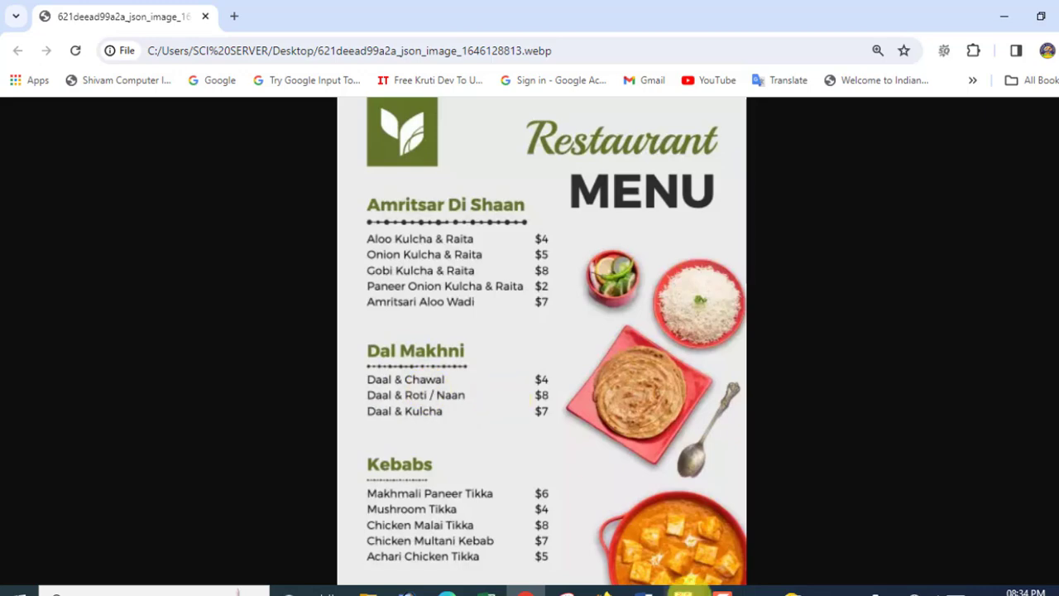
pyautogui.click(684, 592)
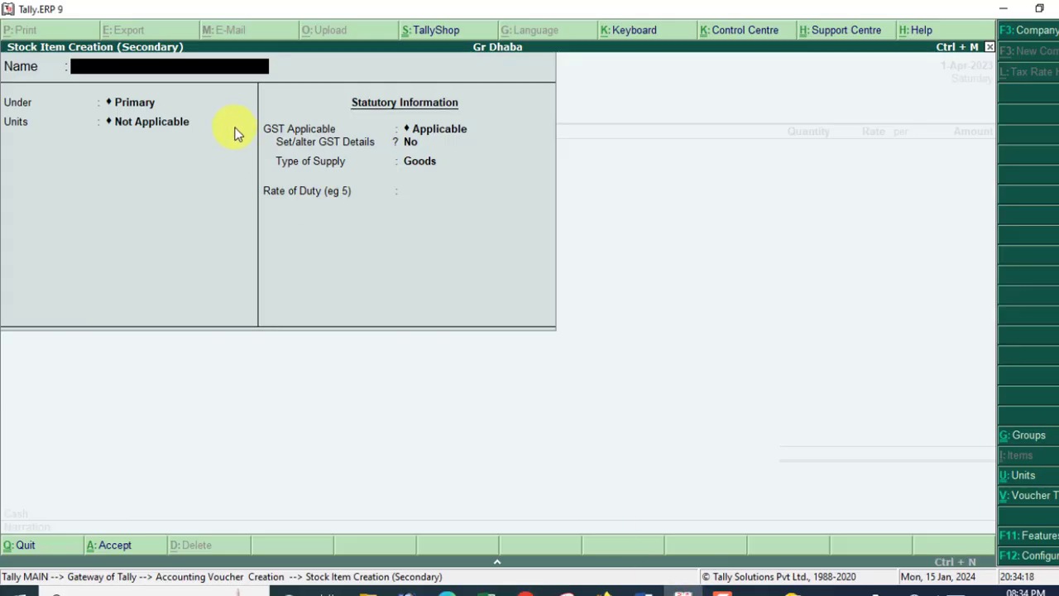
pyautogui.write('Aloo Kulcha Raita')
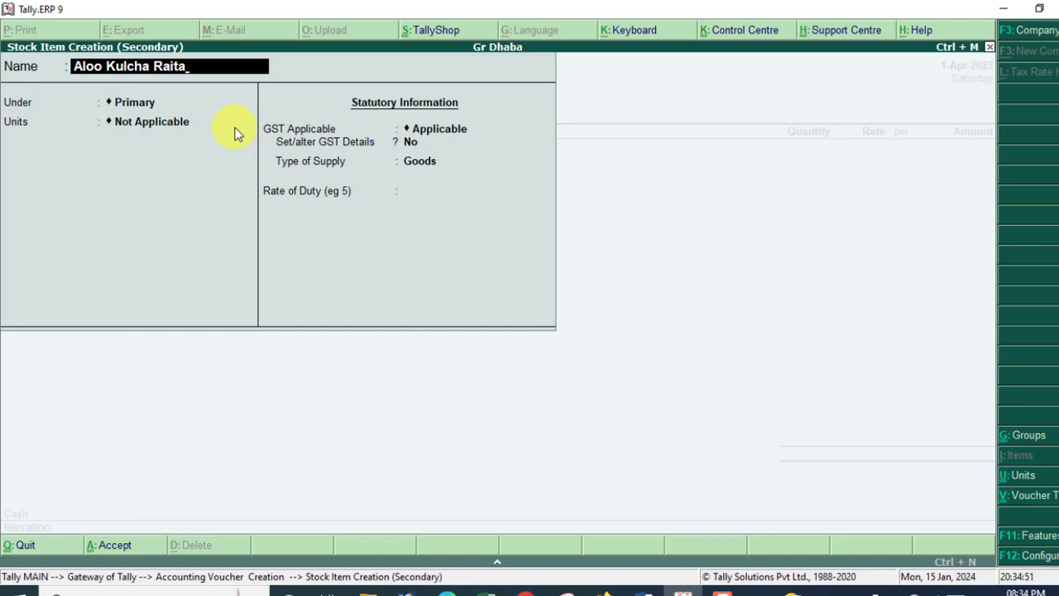
pyautogui.press('Return')
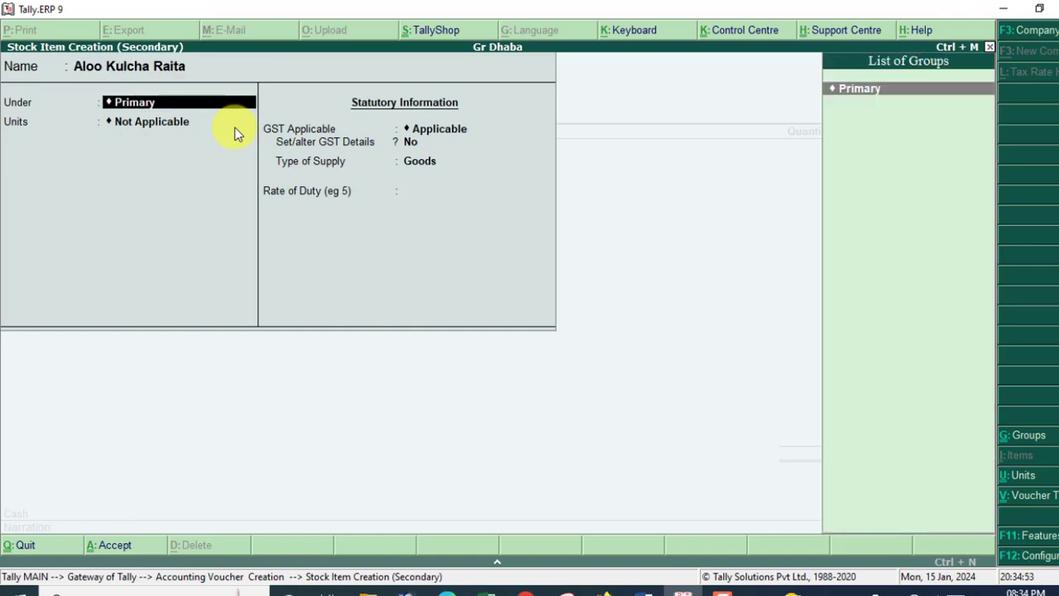
pyautogui.press('Return')
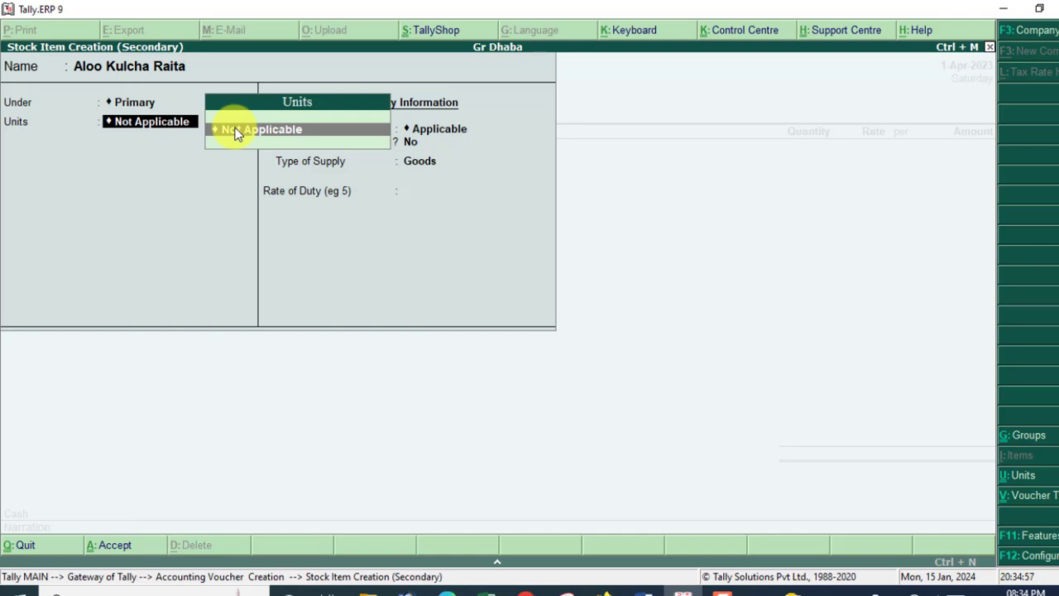
# Step: Create a simple unit with symbol pcs, unit quantity code PCS-PIECES and 0 decimal places for the stock item
pyautogui.hotkey('alt', 'c')
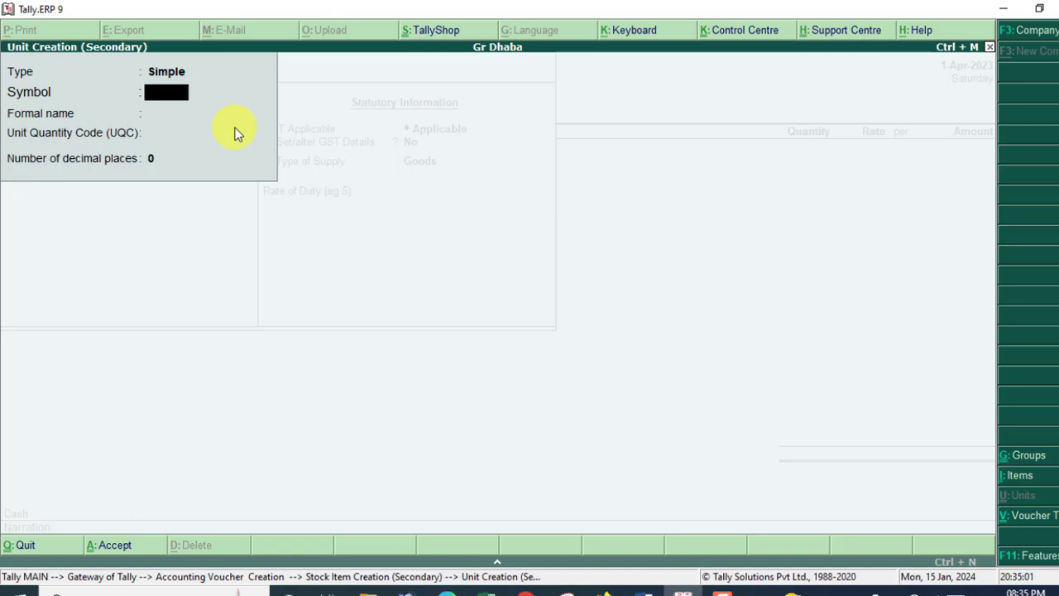
pyautogui.write('pcs')
pyautogui.press('Return')
pyautogui.press('Return')
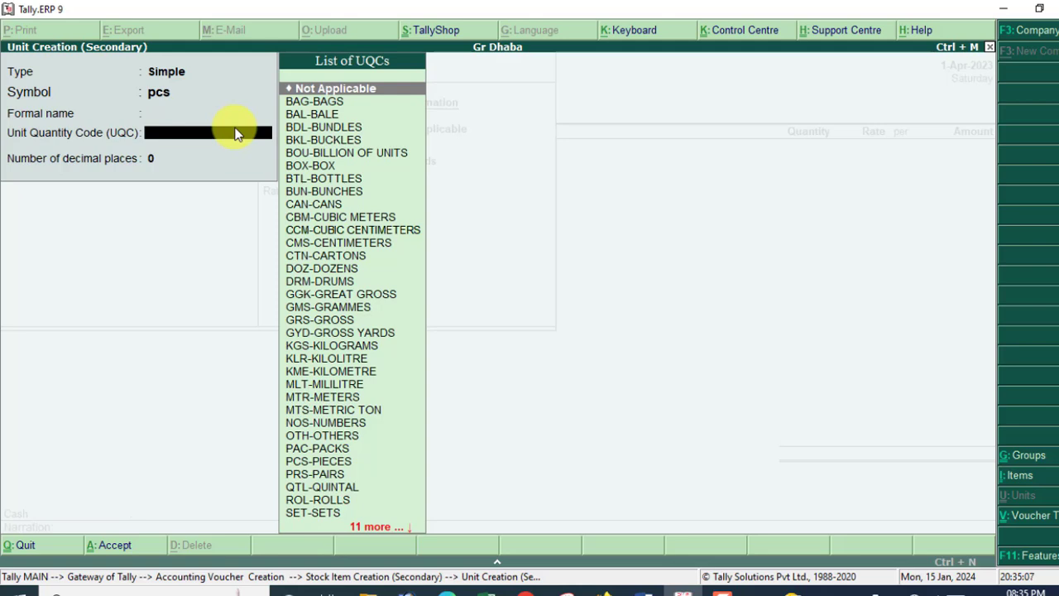
pyautogui.write('p')
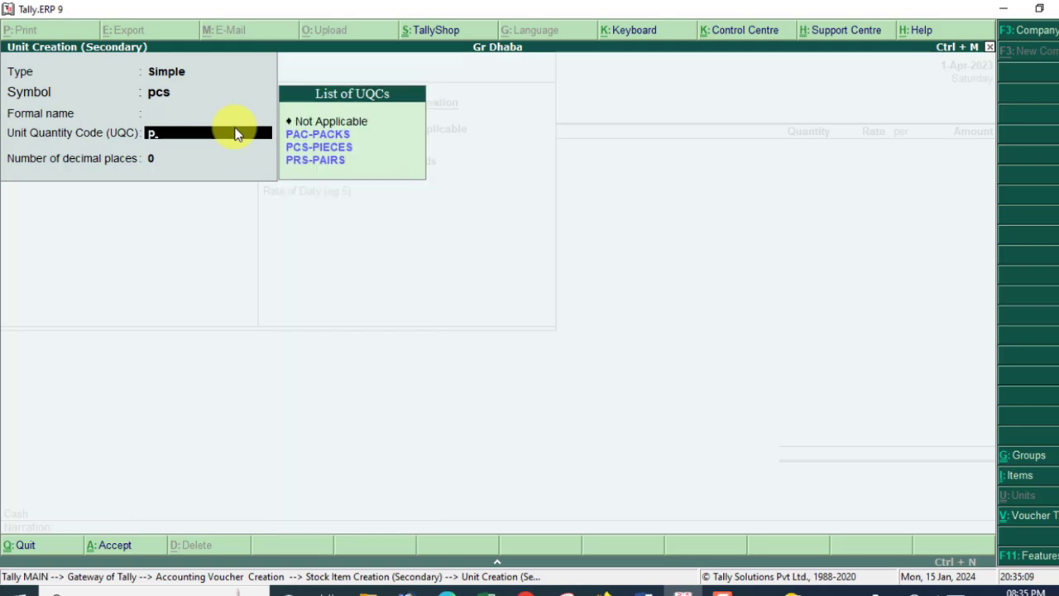
pyautogui.press('Down')
pyautogui.press('Down')
pyautogui.press('Return')
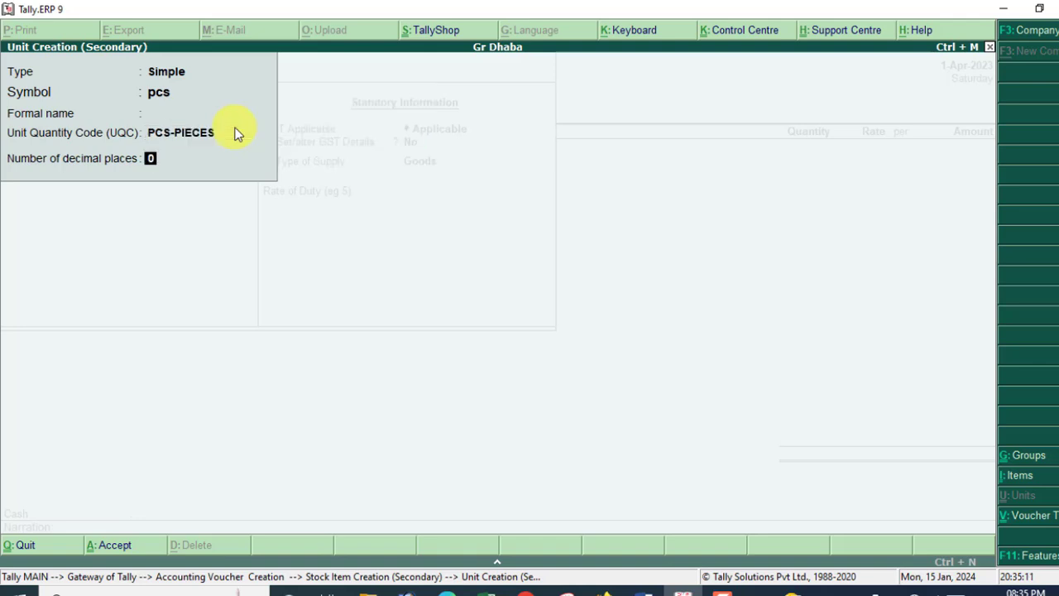
pyautogui.press('Return')
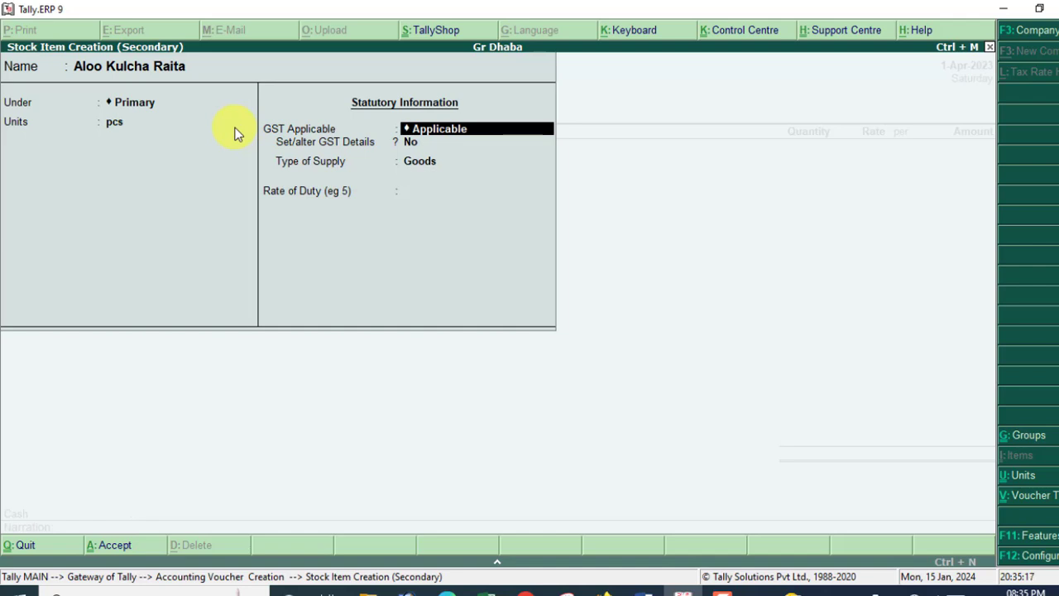
# Step: Keep GST applicable for Aloo Kulcha Raita and choose to set its GST details
pyautogui.press('Return')
pyautogui.write('no')
pyautogui.press('BackSpace')
pyautogui.press('BackSpace')
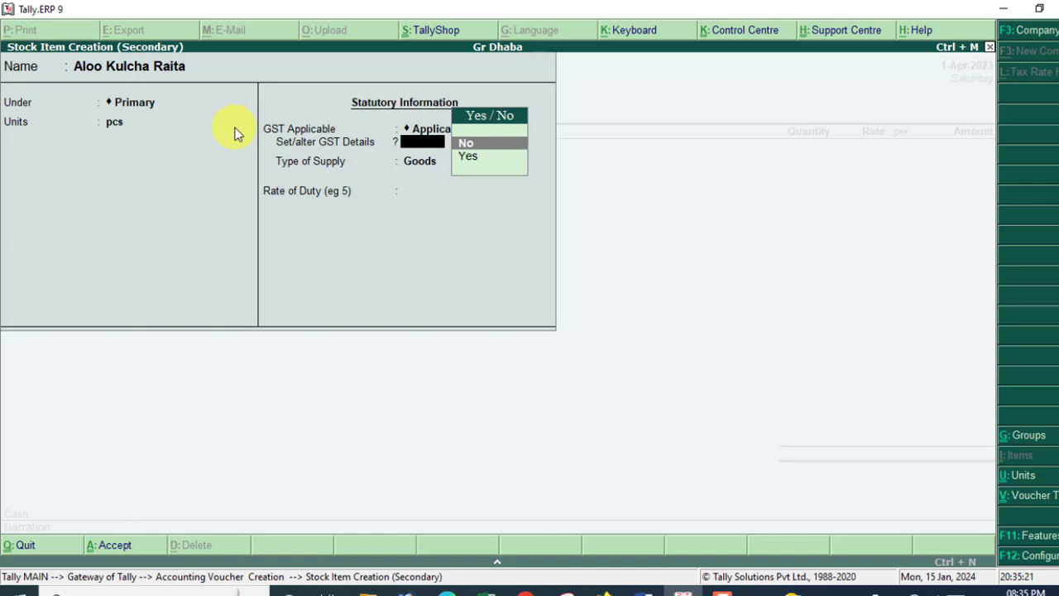
pyautogui.write('y')
pyautogui.press('Return')
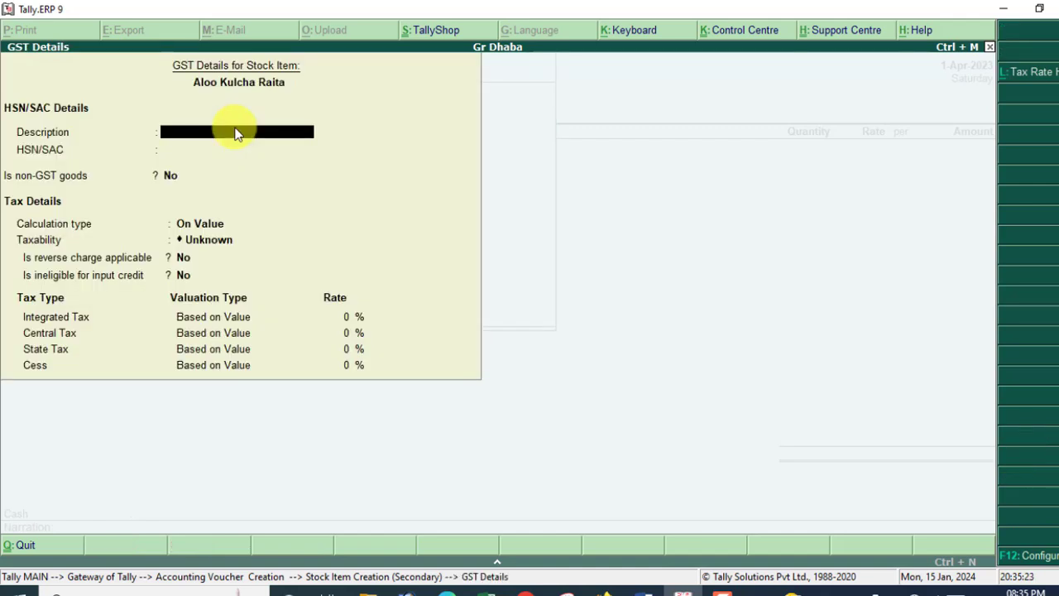
# Step: Enter Aloo as the HSN description and 4514 as the HSN/SAC code, leaving non-GST goods at No
pyautogui.write('Aloo')
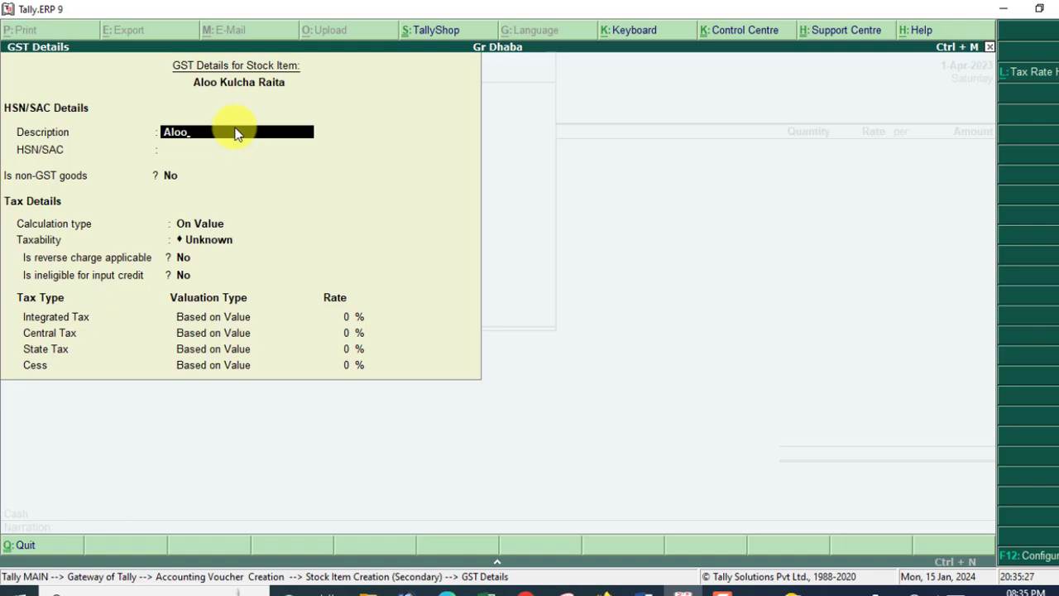
pyautogui.press('Return')
pyautogui.write('4514')
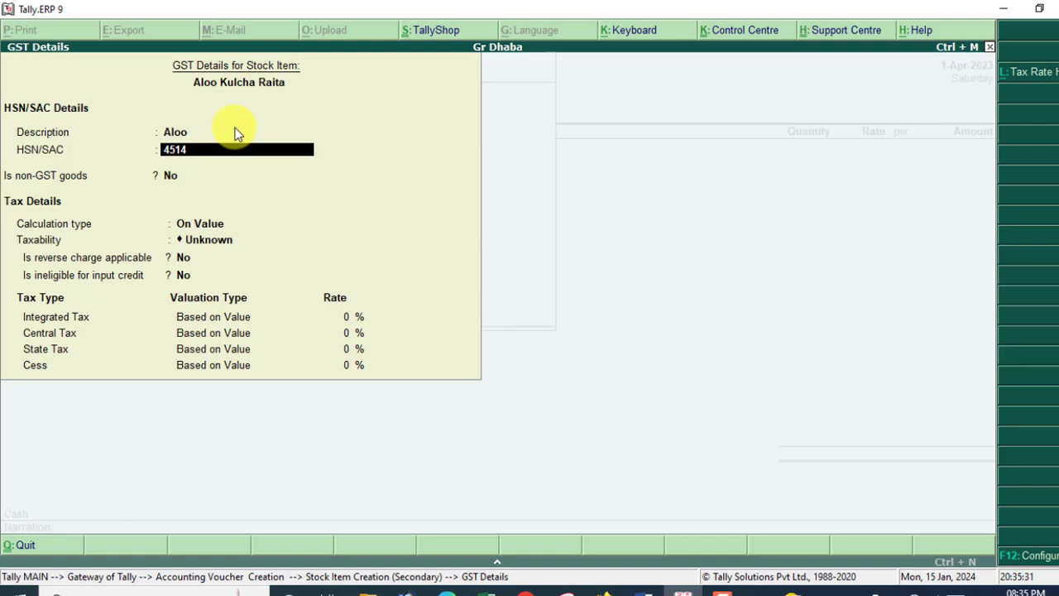
pyautogui.press('Return')
pyautogui.press('Return')
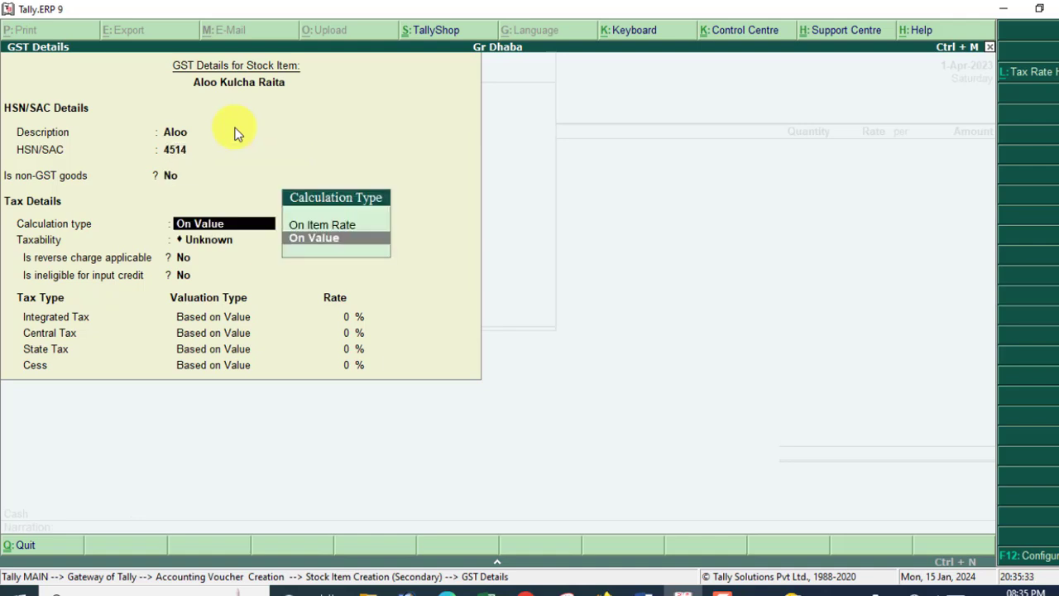
# Step: Keep the calculation type On Value, set taxability to Taxable, and leave reverse charge and input credit ineligibility at No
pyautogui.press('Return')
pyautogui.press('Down')
pyautogui.press('Down')
pyautogui.press('Down')
pyautogui.press('Return')
pyautogui.press('Return')
pyautogui.press('Return')
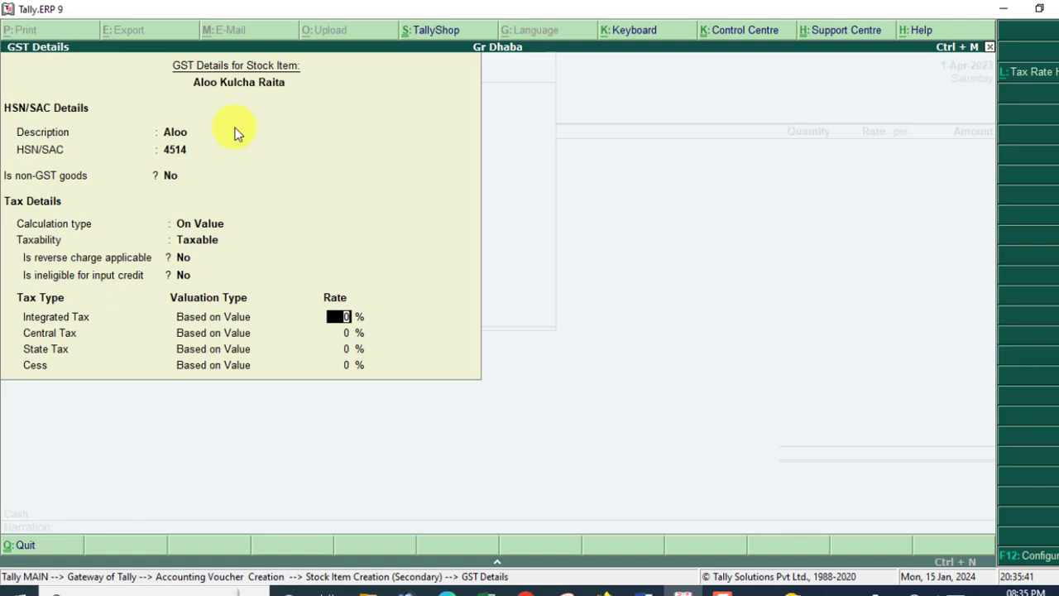
# Step: Set the integrated tax rate to 5%, accept the GST details, and save the stock item without a rate of duty
pyautogui.write('5')
pyautogui.press('Return')
pyautogui.press('Return')
pyautogui.press('Return')
pyautogui.press('Return')
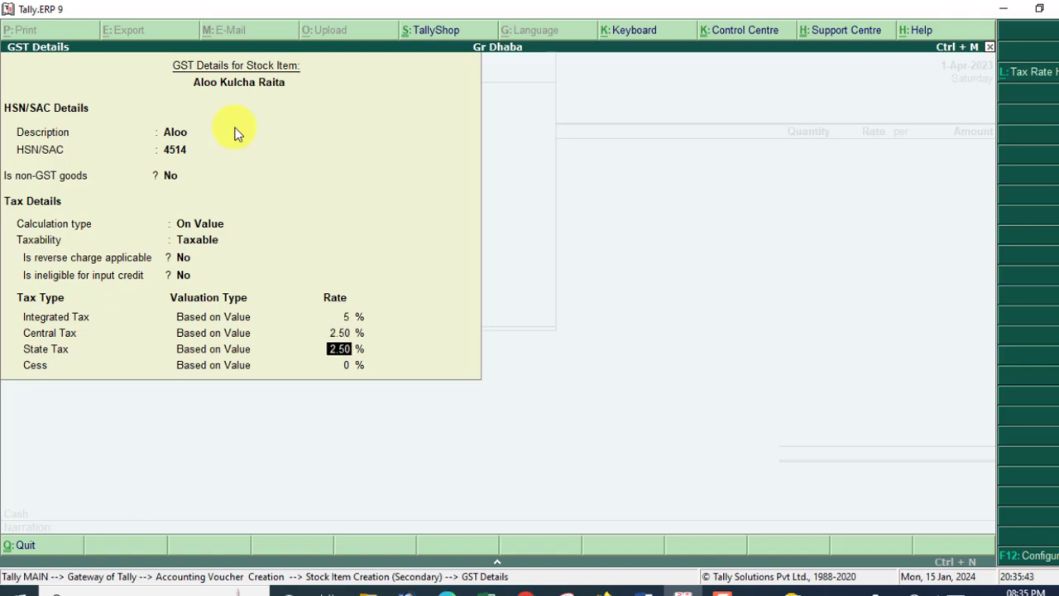
pyautogui.press('Return')
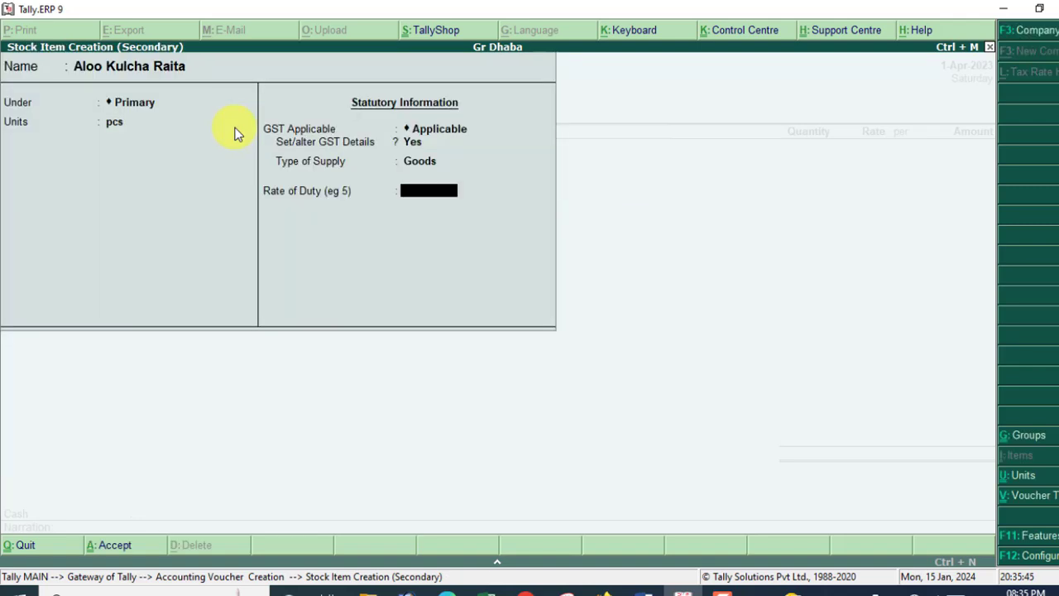
pyautogui.press('Return')
pyautogui.press('Return')
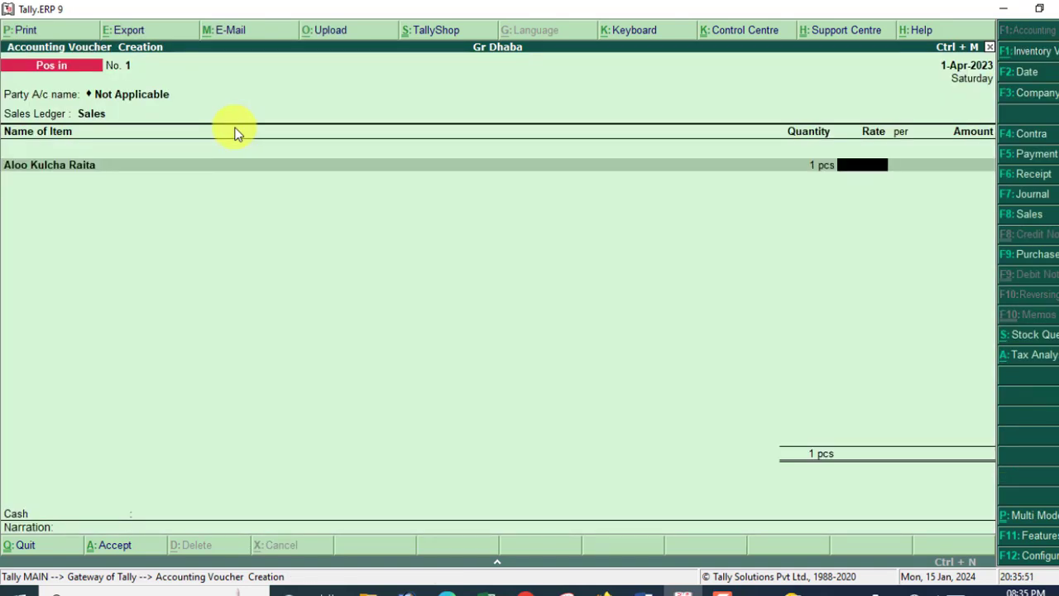
# Step: Set the item's quantity to 5 pcs, check its price on the restaurant menu in the browser, and enter a rate of 240
pyautogui.press('BackSpace')
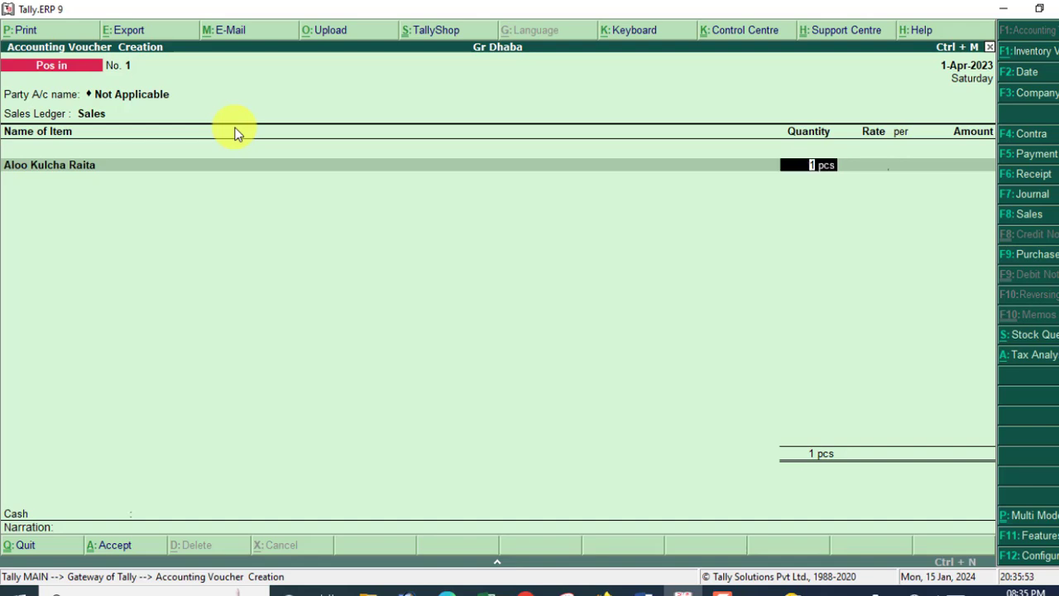
pyautogui.write('5')
pyautogui.press('Return')
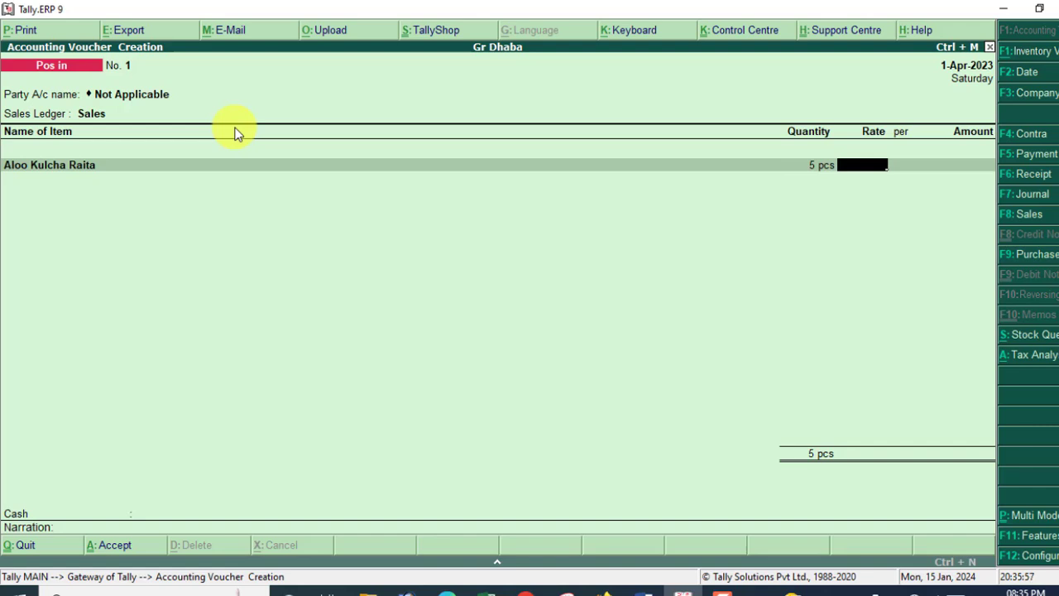
pyautogui.click(526, 593)
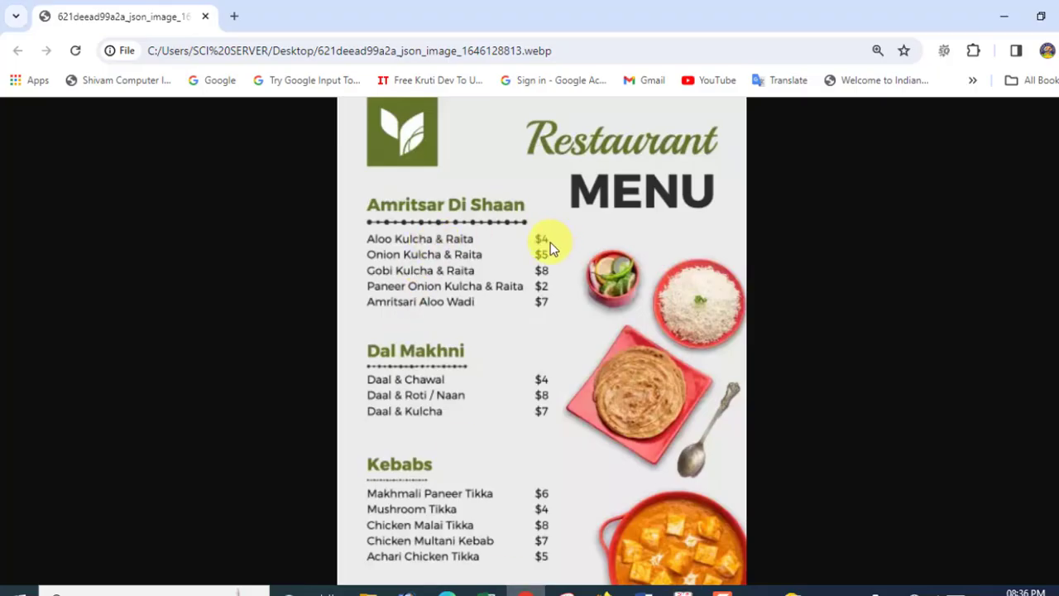
pyautogui.click(684, 592)
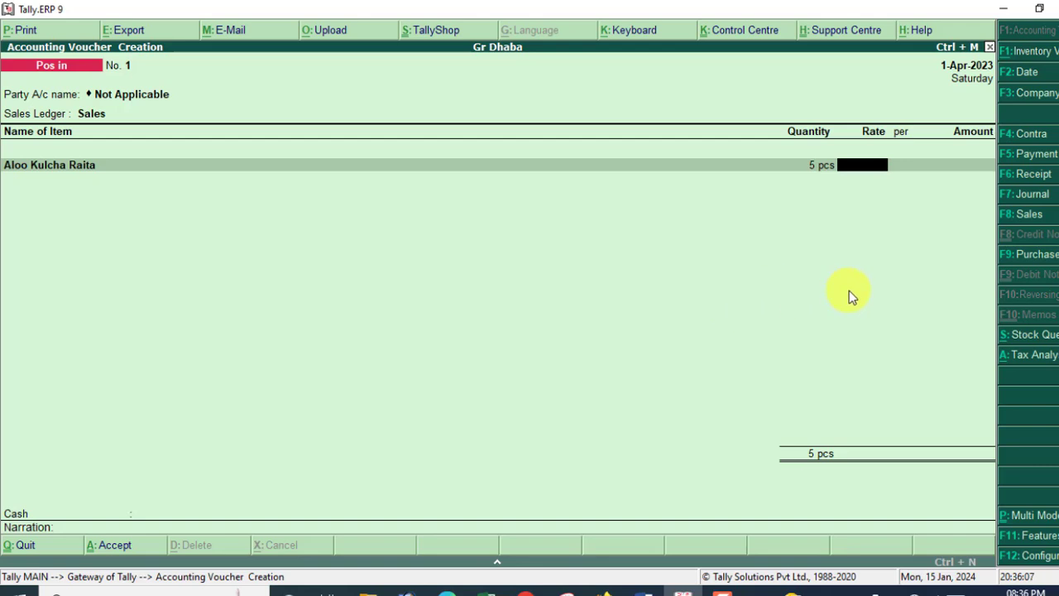
pyautogui.write('240')
pyautogui.press('Return')
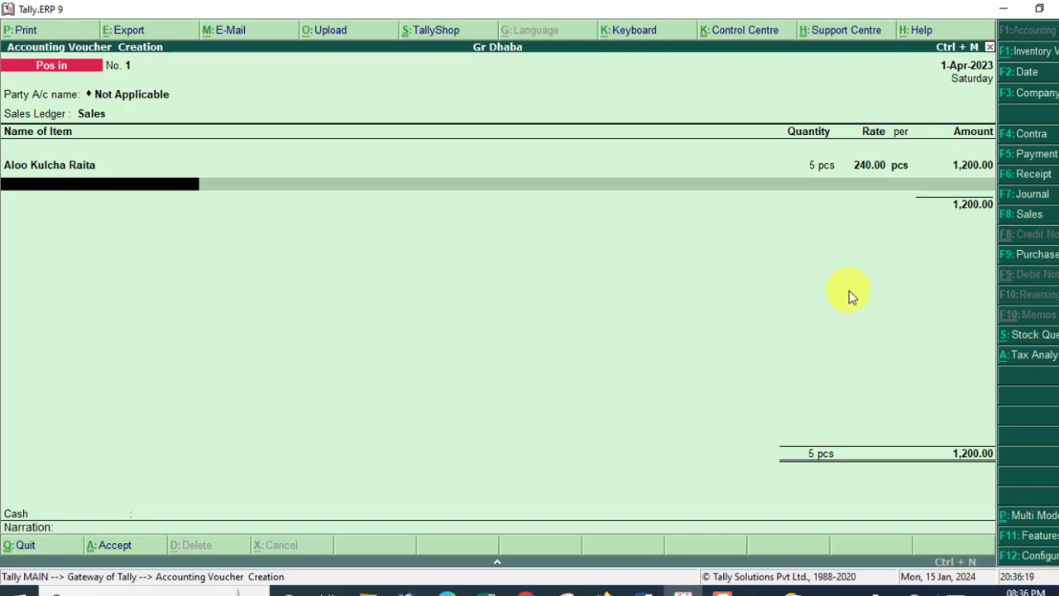
# Step: End the item list, create the Cgst and Sgst ledgers, and add both taxes to the POS voucher
pyautogui.press('Return')
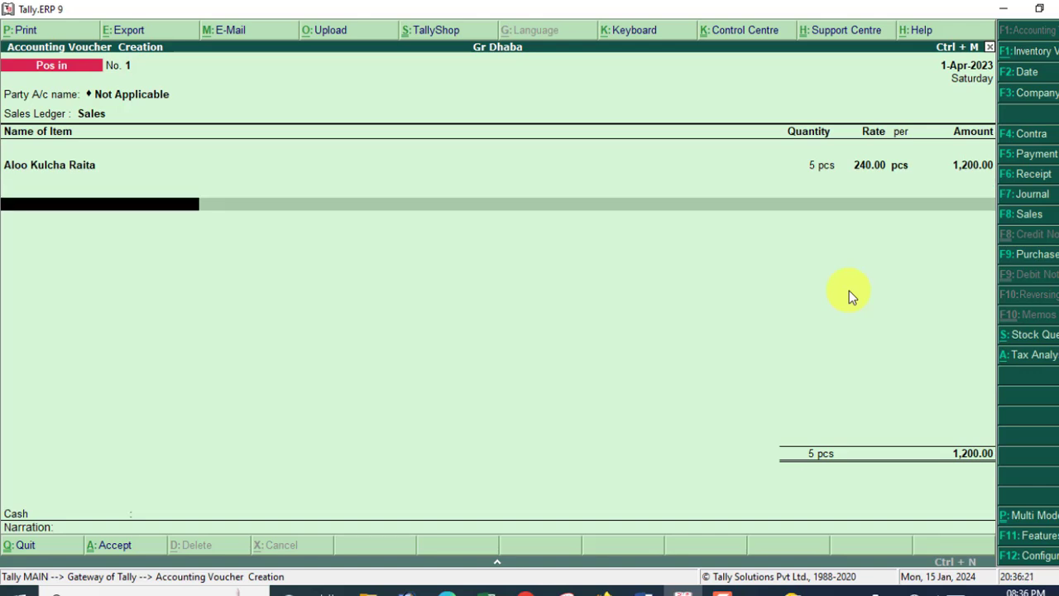
pyautogui.press('Return')
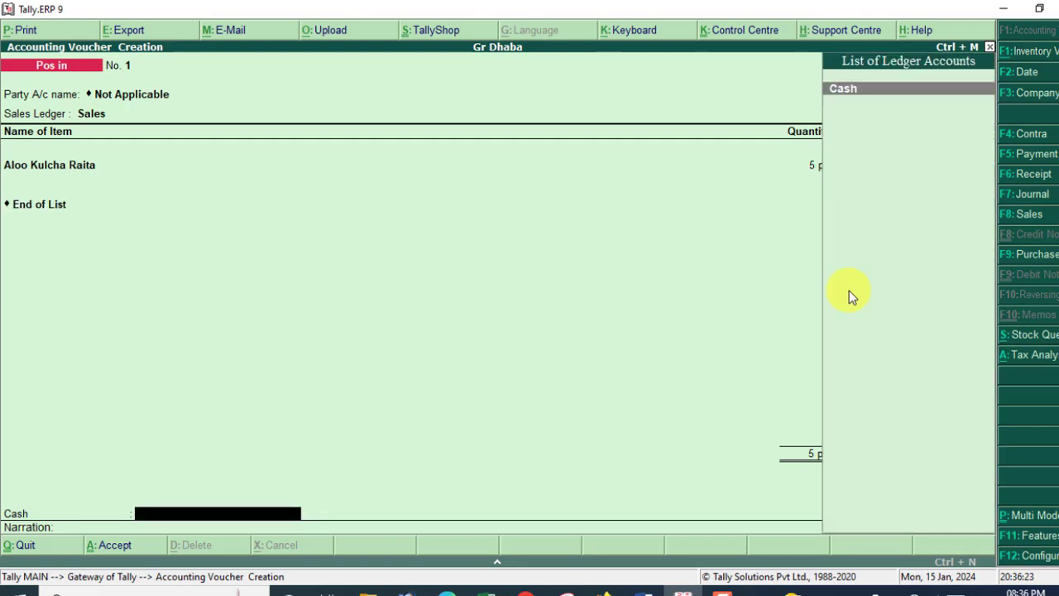
pyautogui.press('BackSpace')
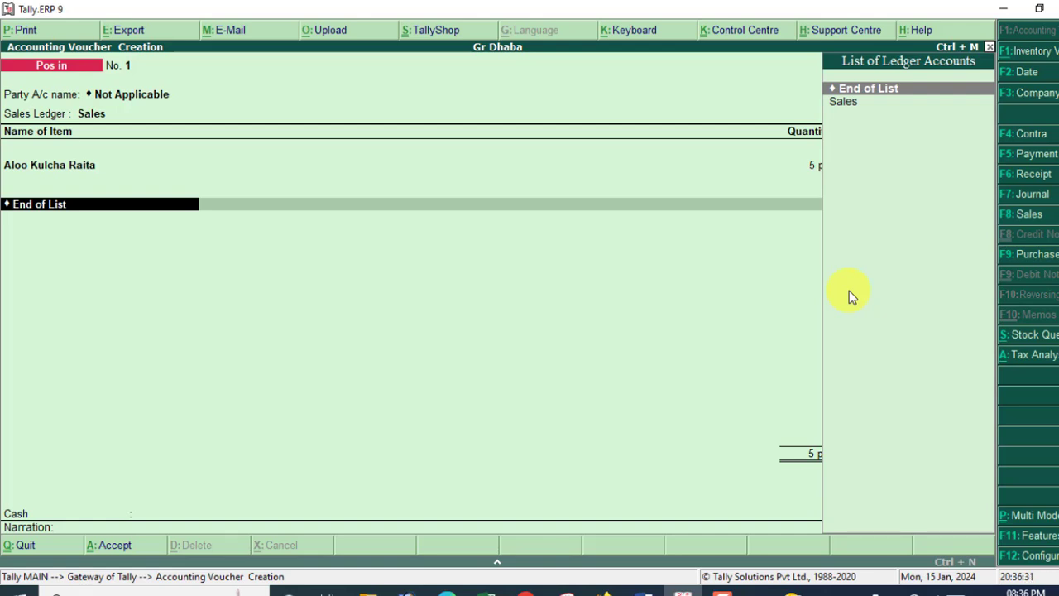
pyautogui.hotkey('alt', 'c')
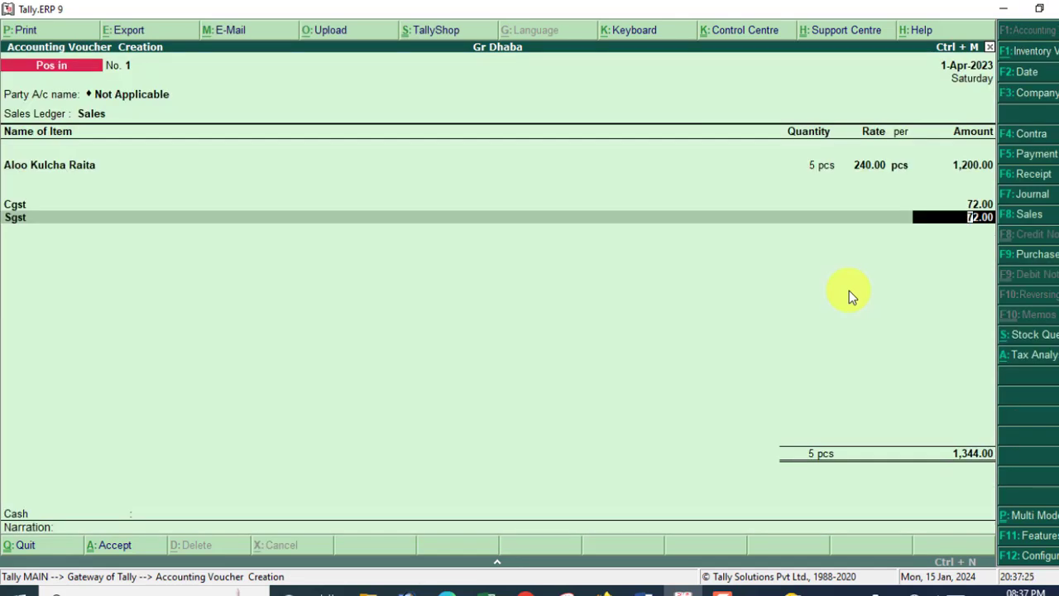
pyautogui.press('Return')
pyautogui.press('Return')
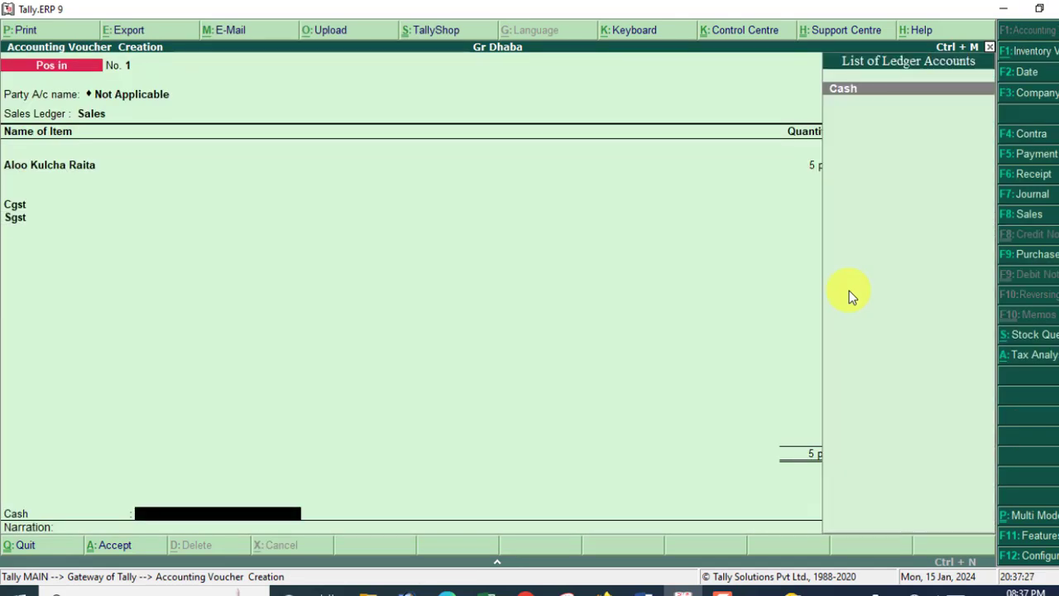
# Step: Choose Cash as the payment ledger and enter 1345 as the cash tendered
pyautogui.press('Return')
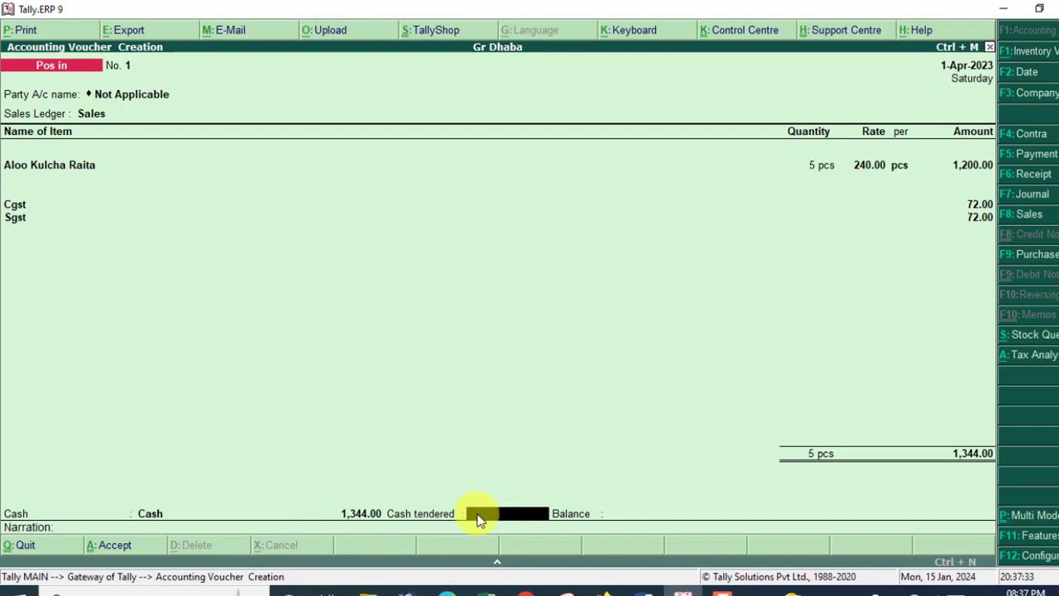
pyautogui.write('1345')
pyautogui.press('Return')
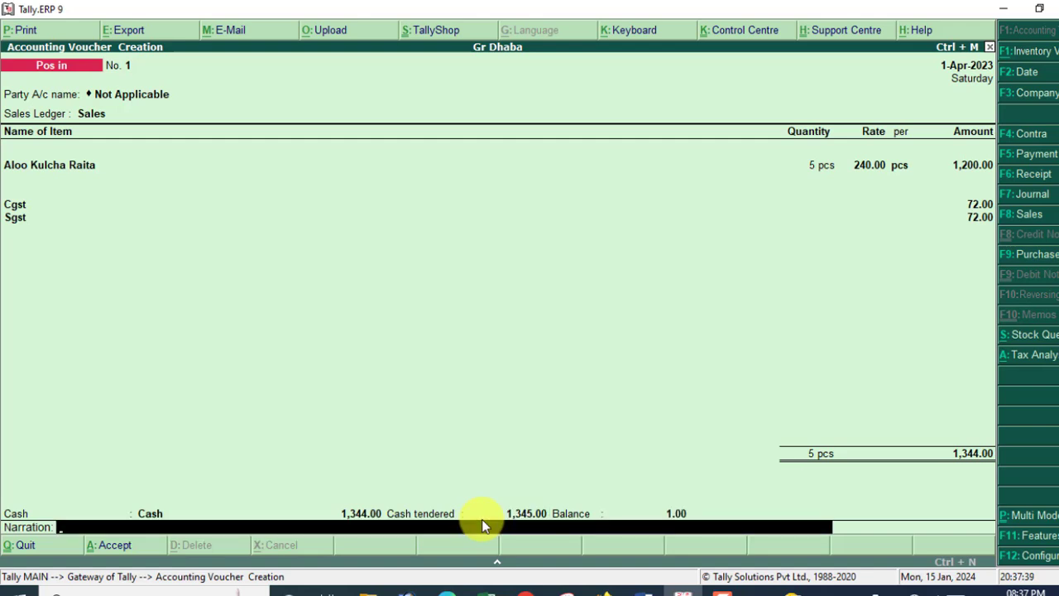